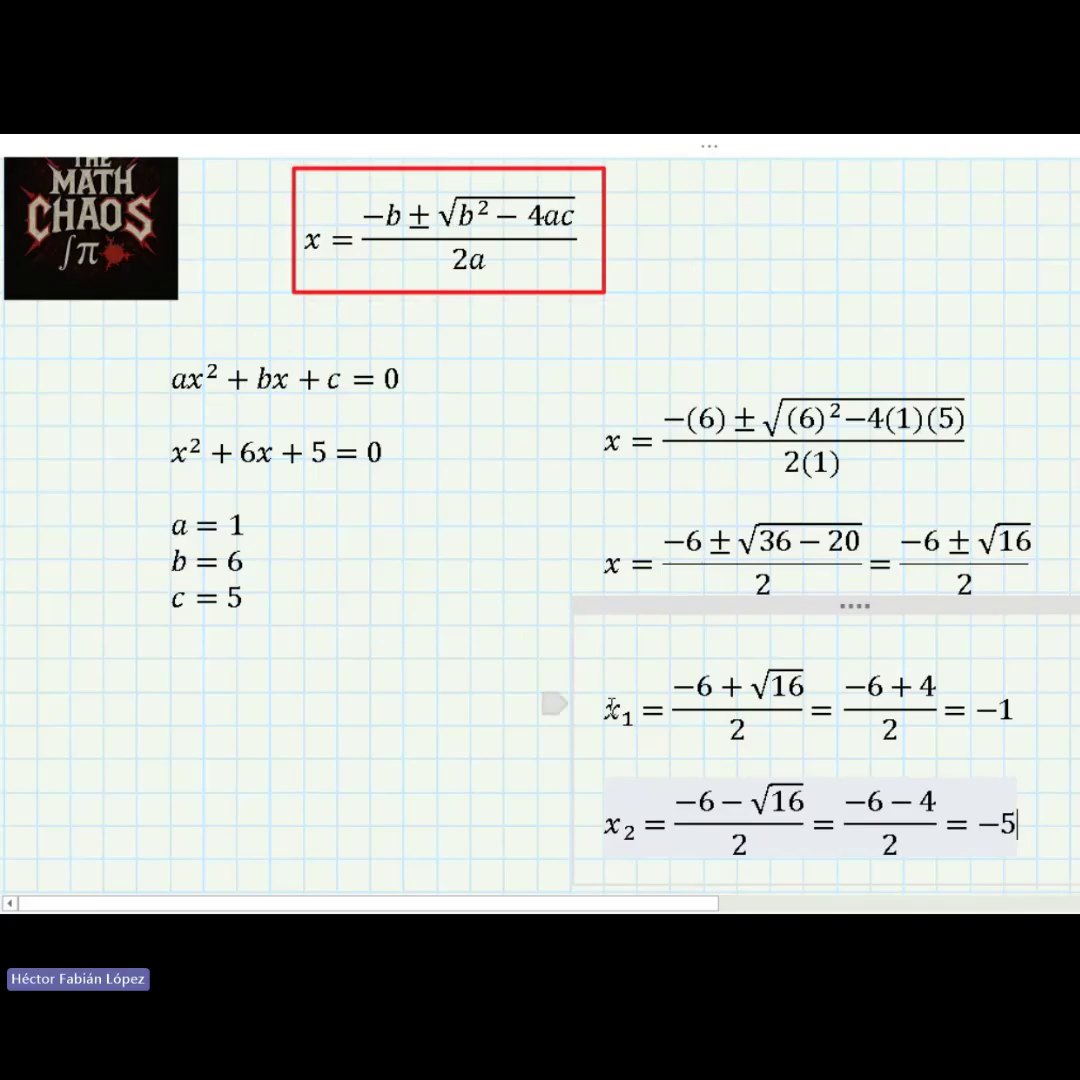
Complete the roots x₁ = −1 and x₂ = −5, then scroll down to free page space.
click(1013, 712)
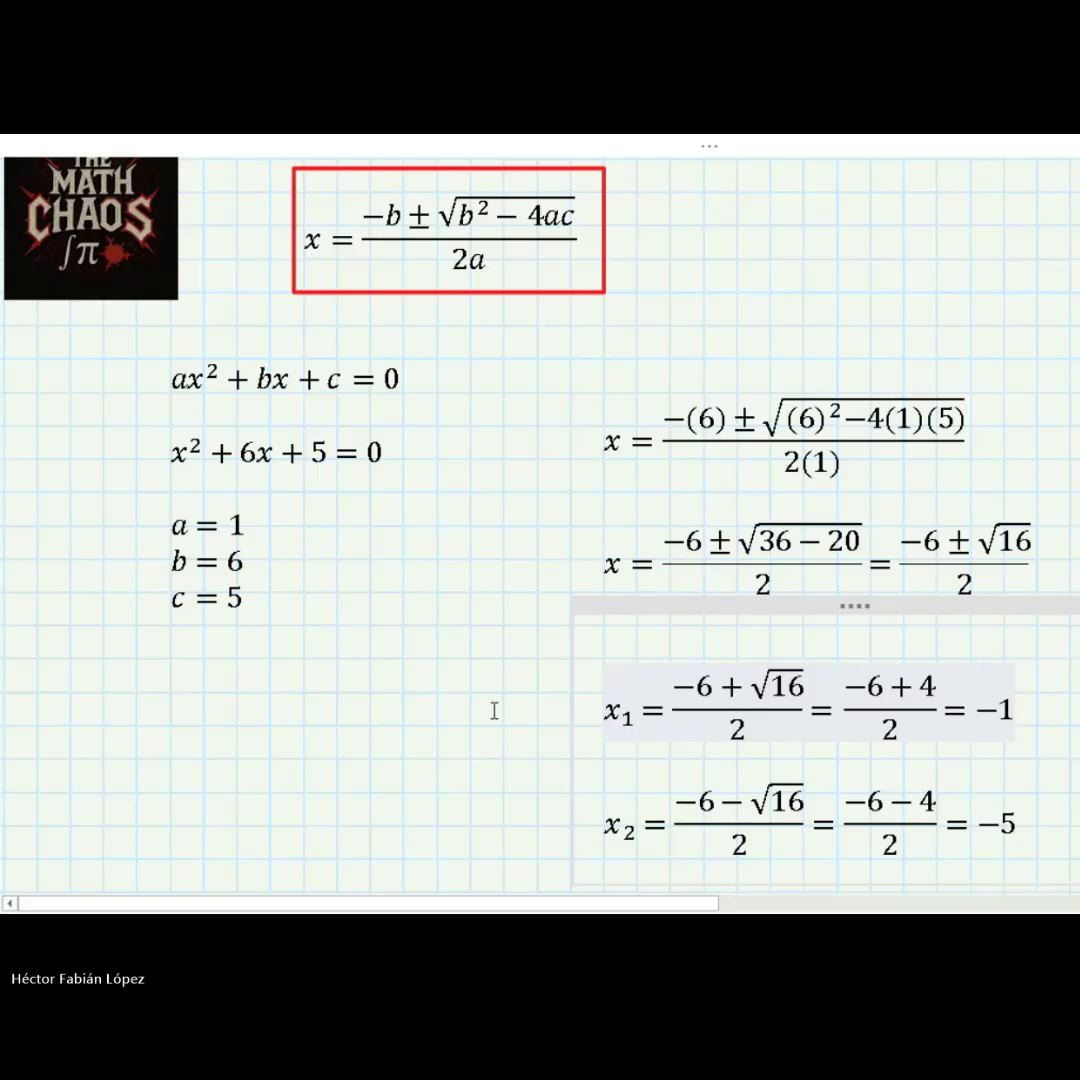
scroll(494, 711, down, 3)
scroll(478, 720, down, 2)
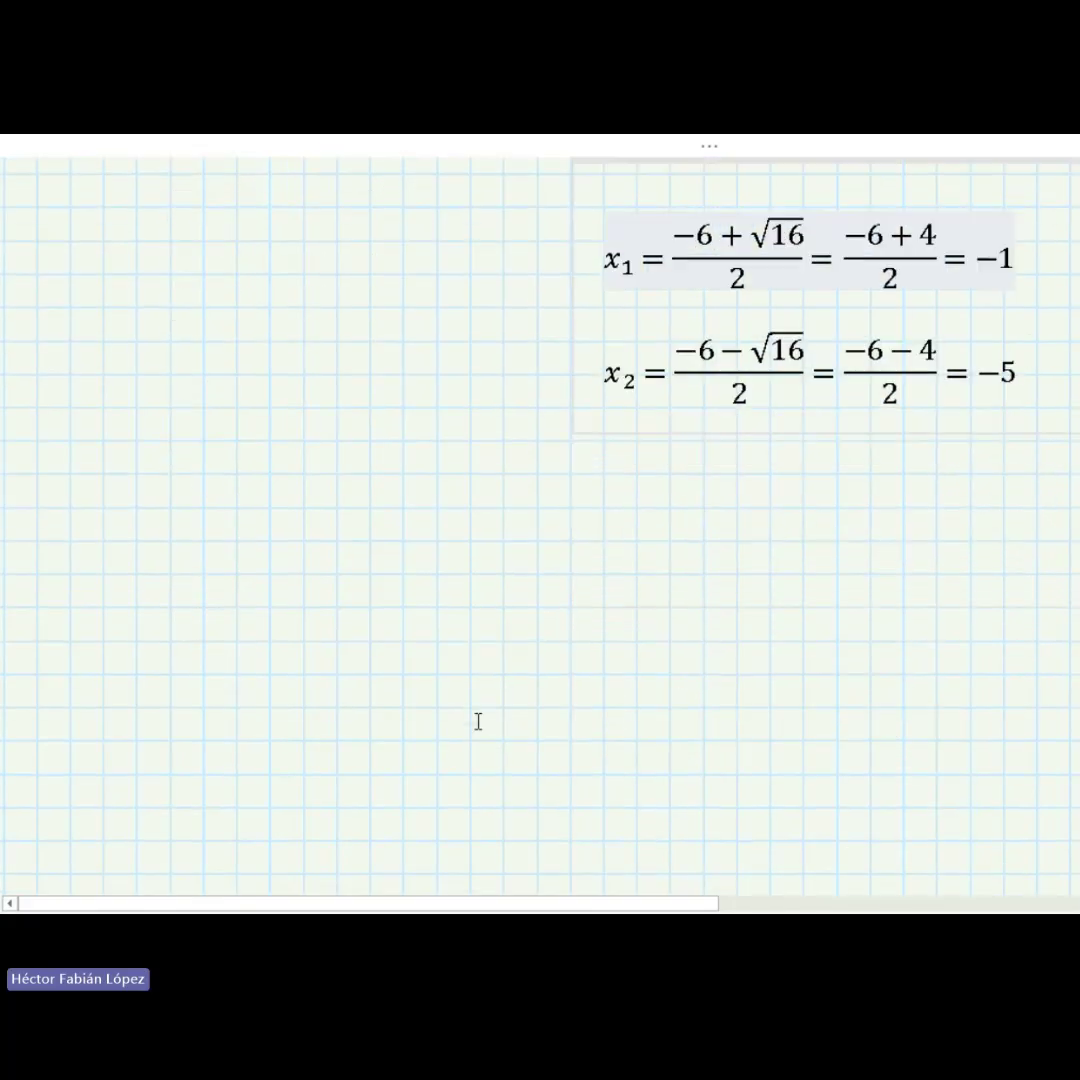
Write the equation 2x² − 4x = 6 in an empty spot on the page.
click(112, 455)
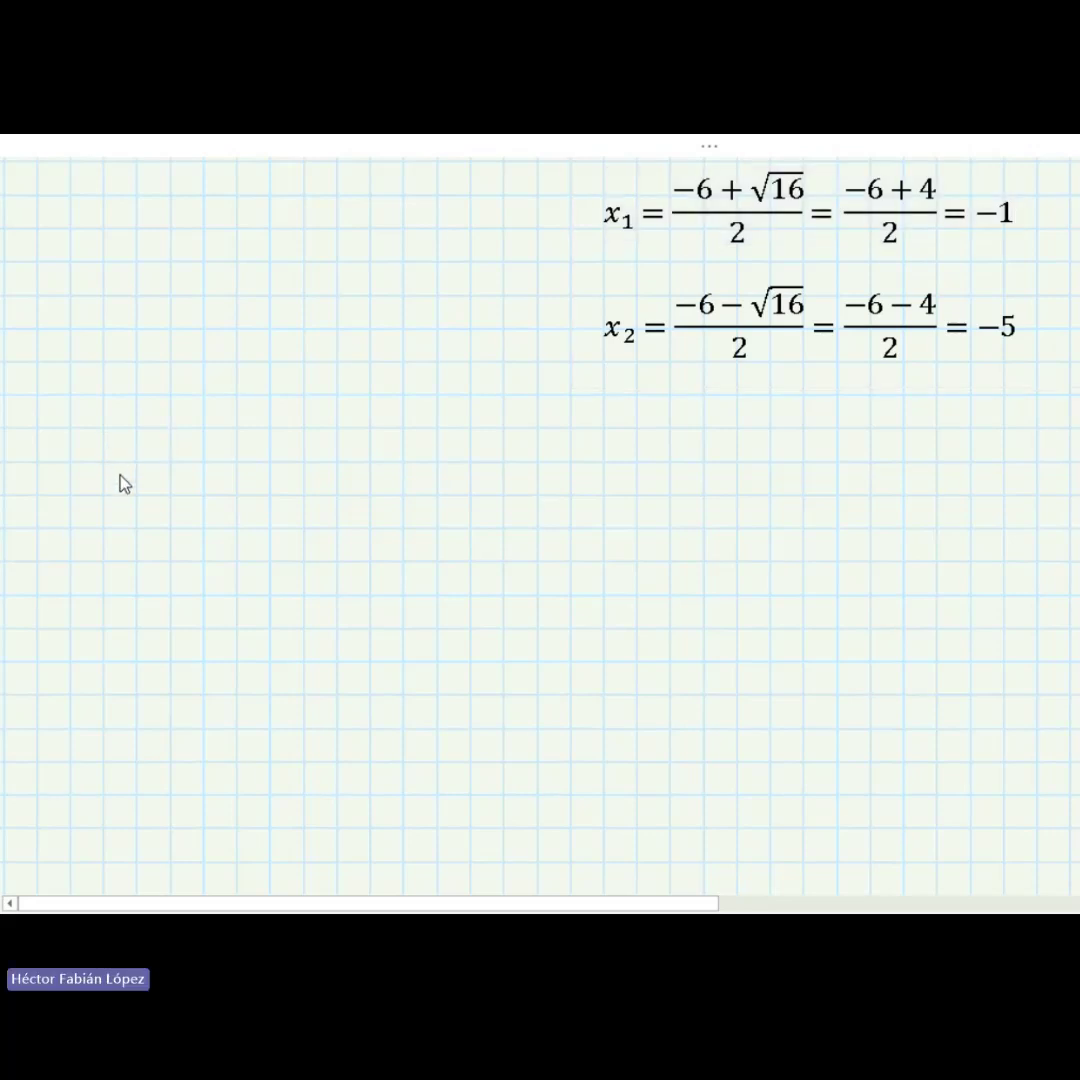
key(alt+equal)
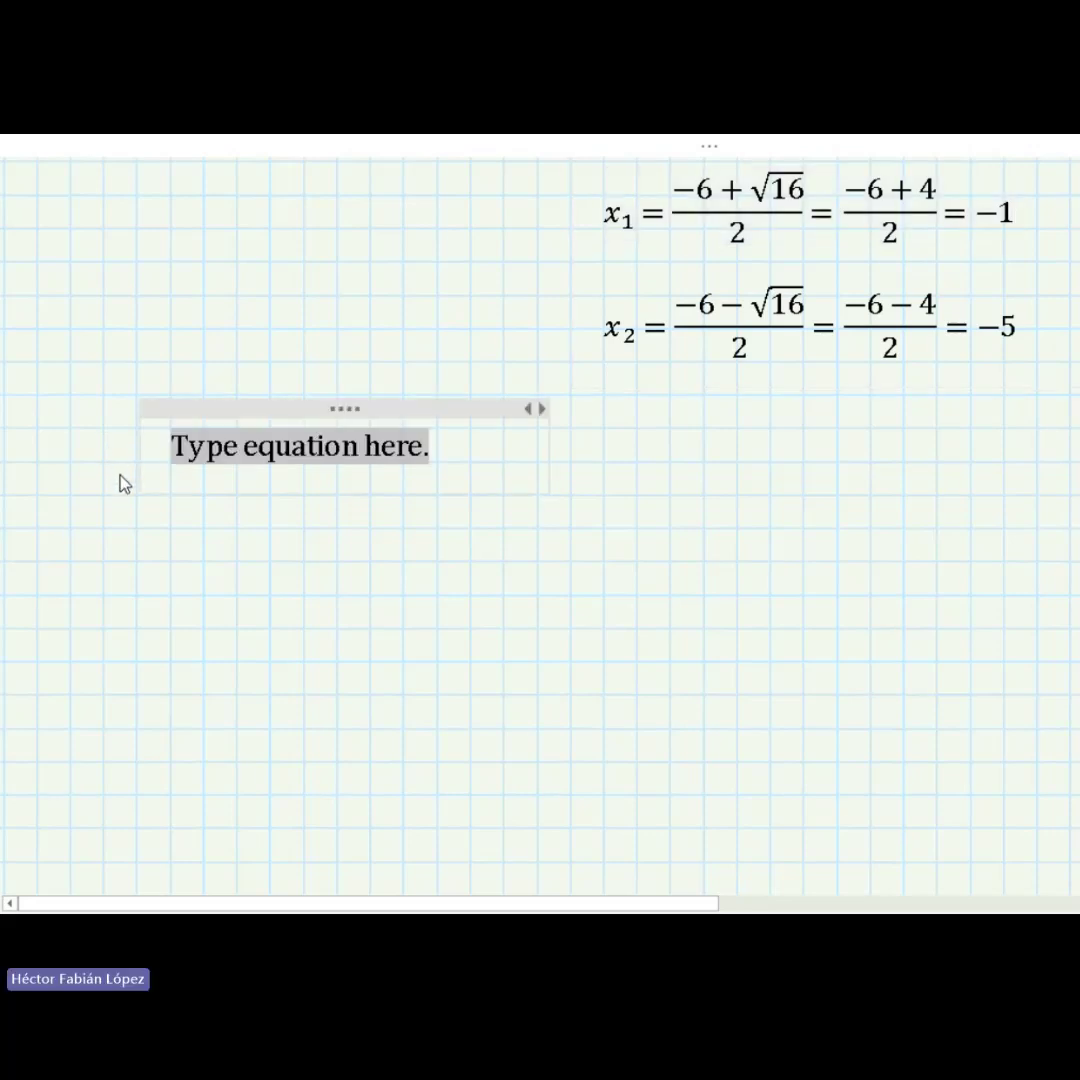
text(2x^2 )
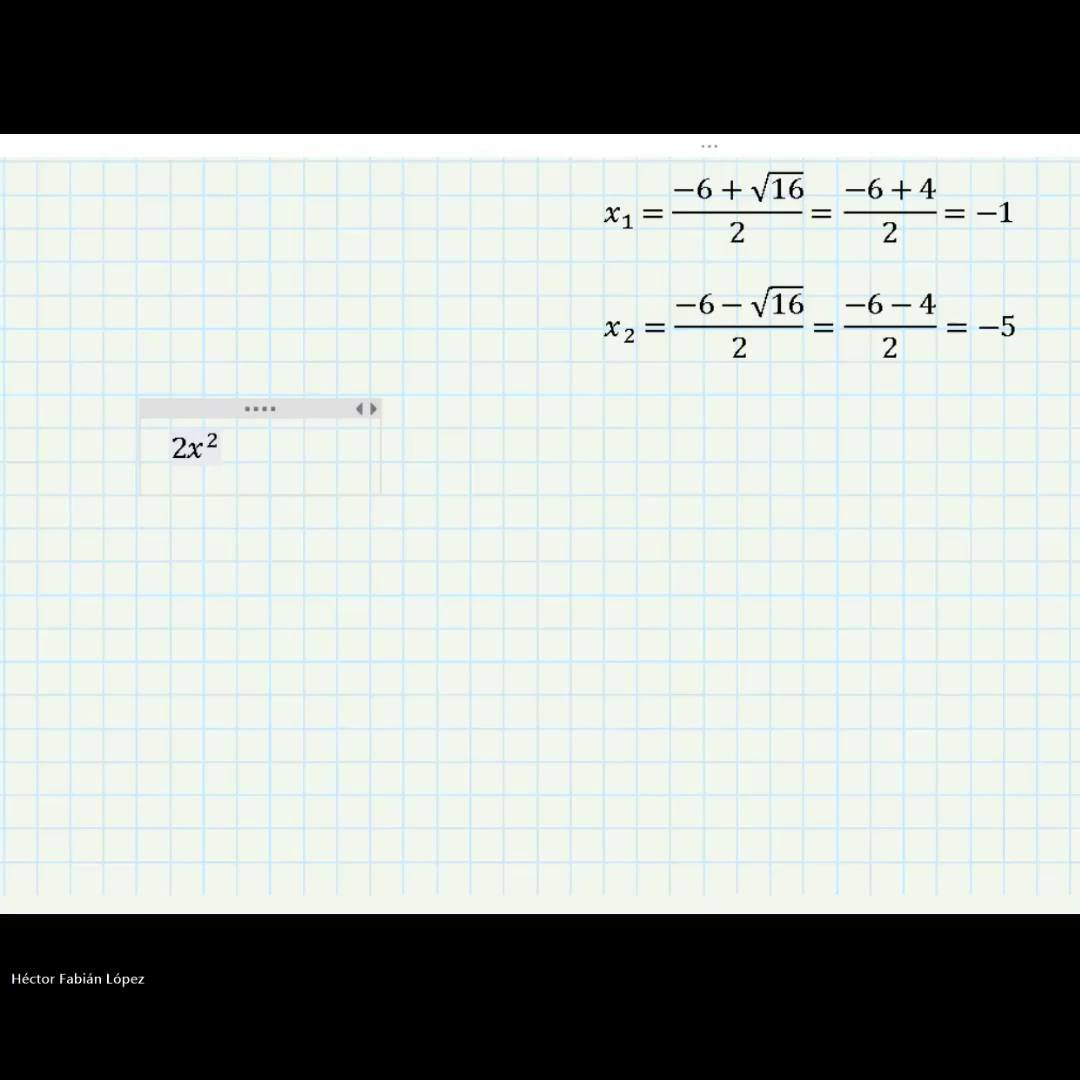
text(- 4x )
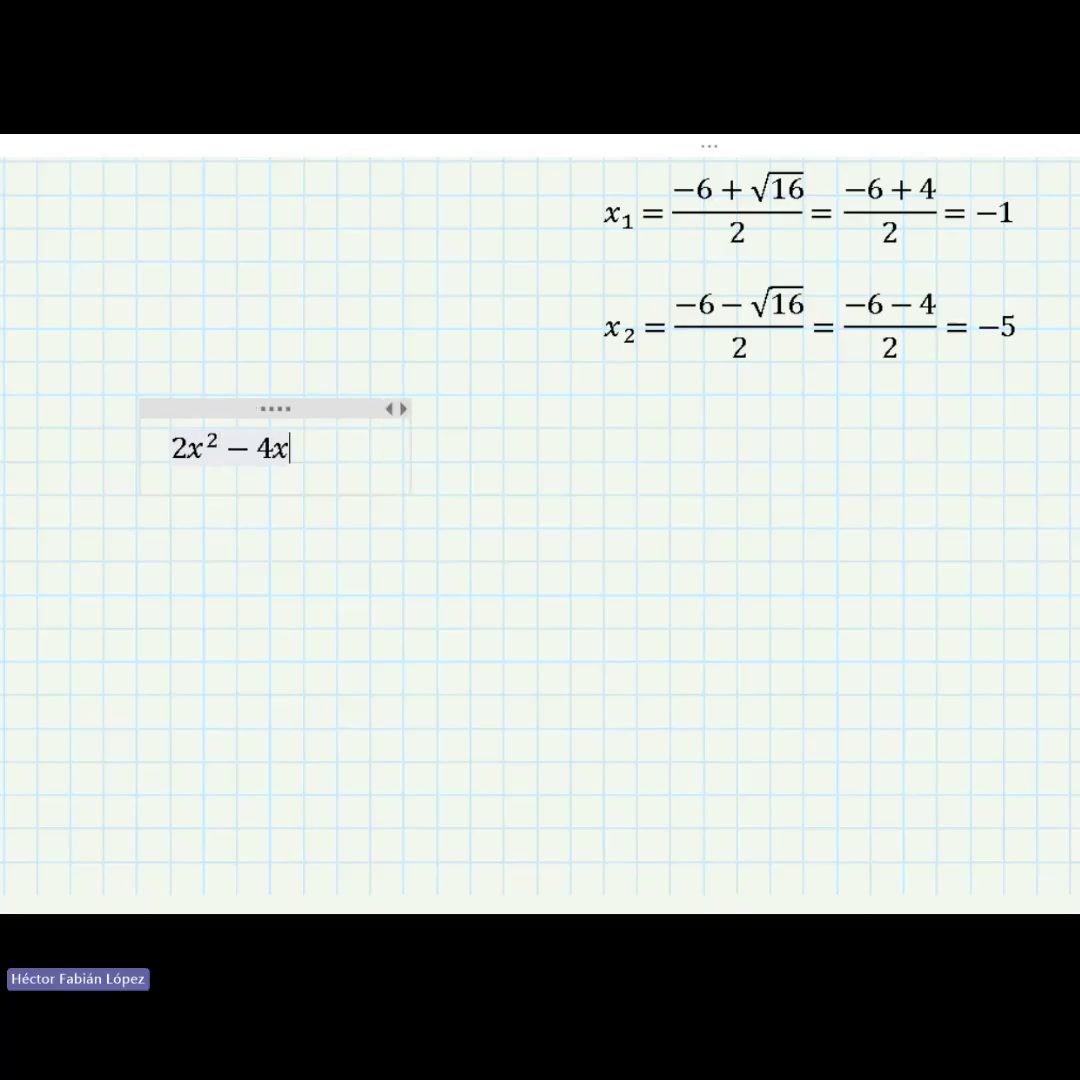
text(-)
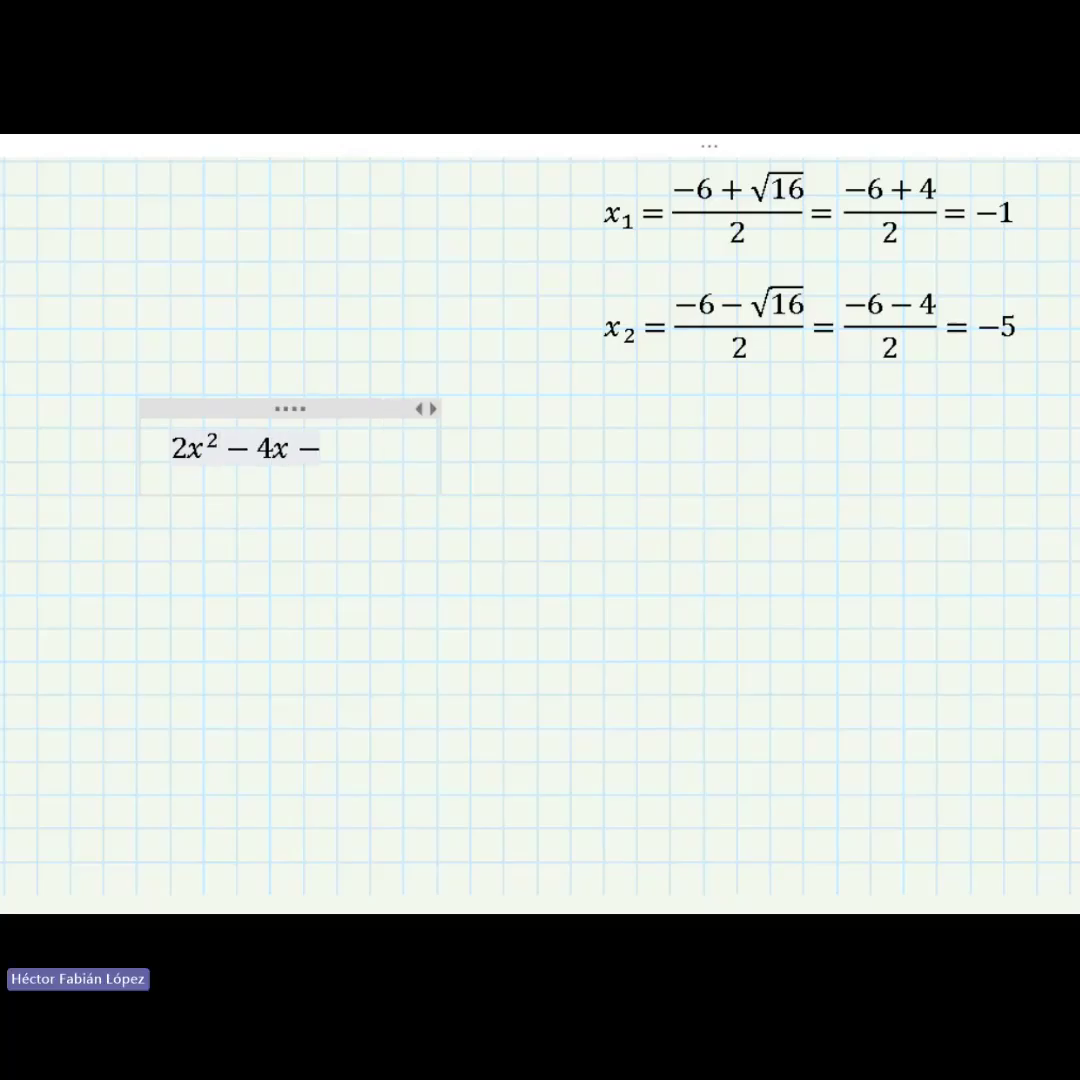
key(BackSpace)
text(= 6)
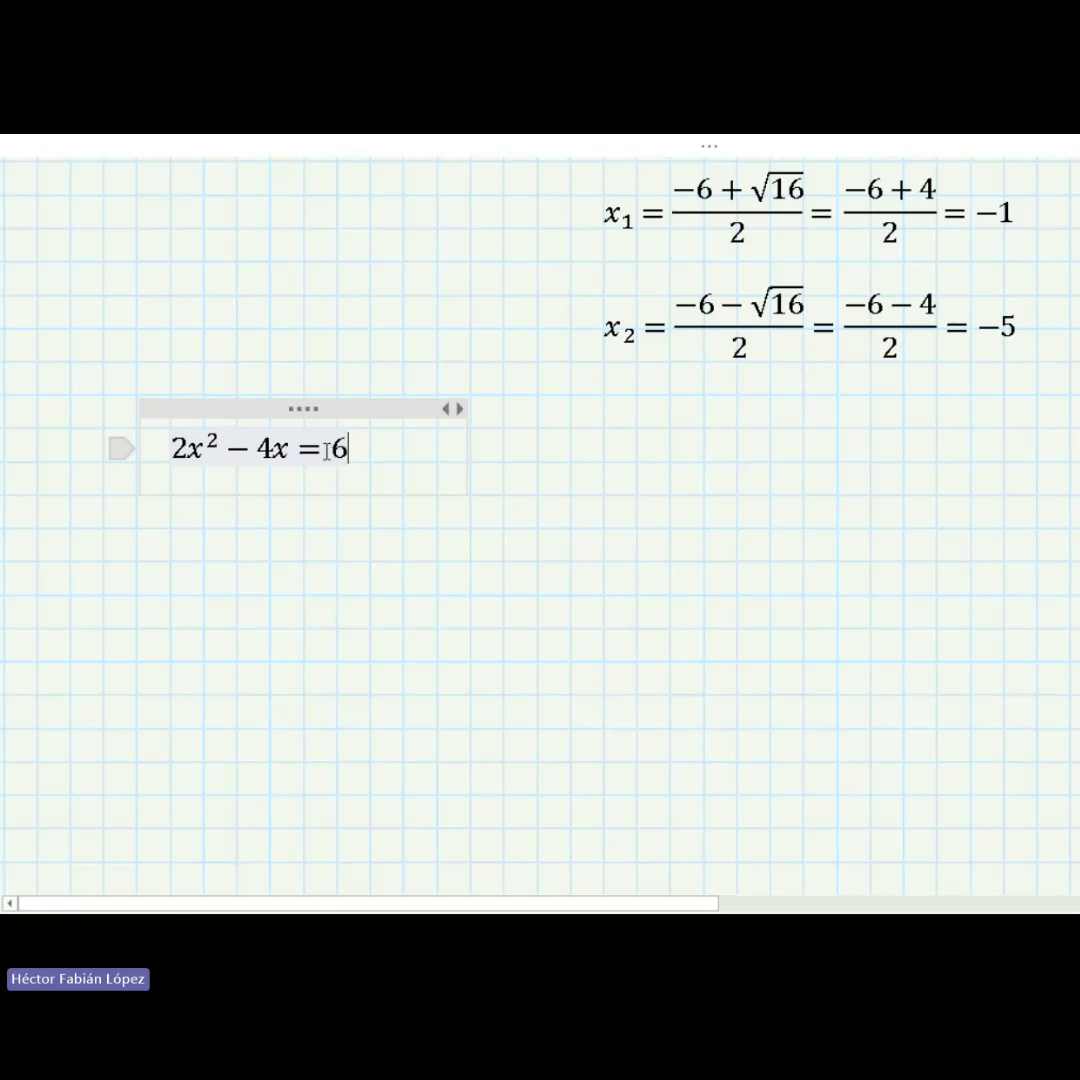
Rewrite it on the next line as 2x² − 4x − 6 = 0.
key(Return)
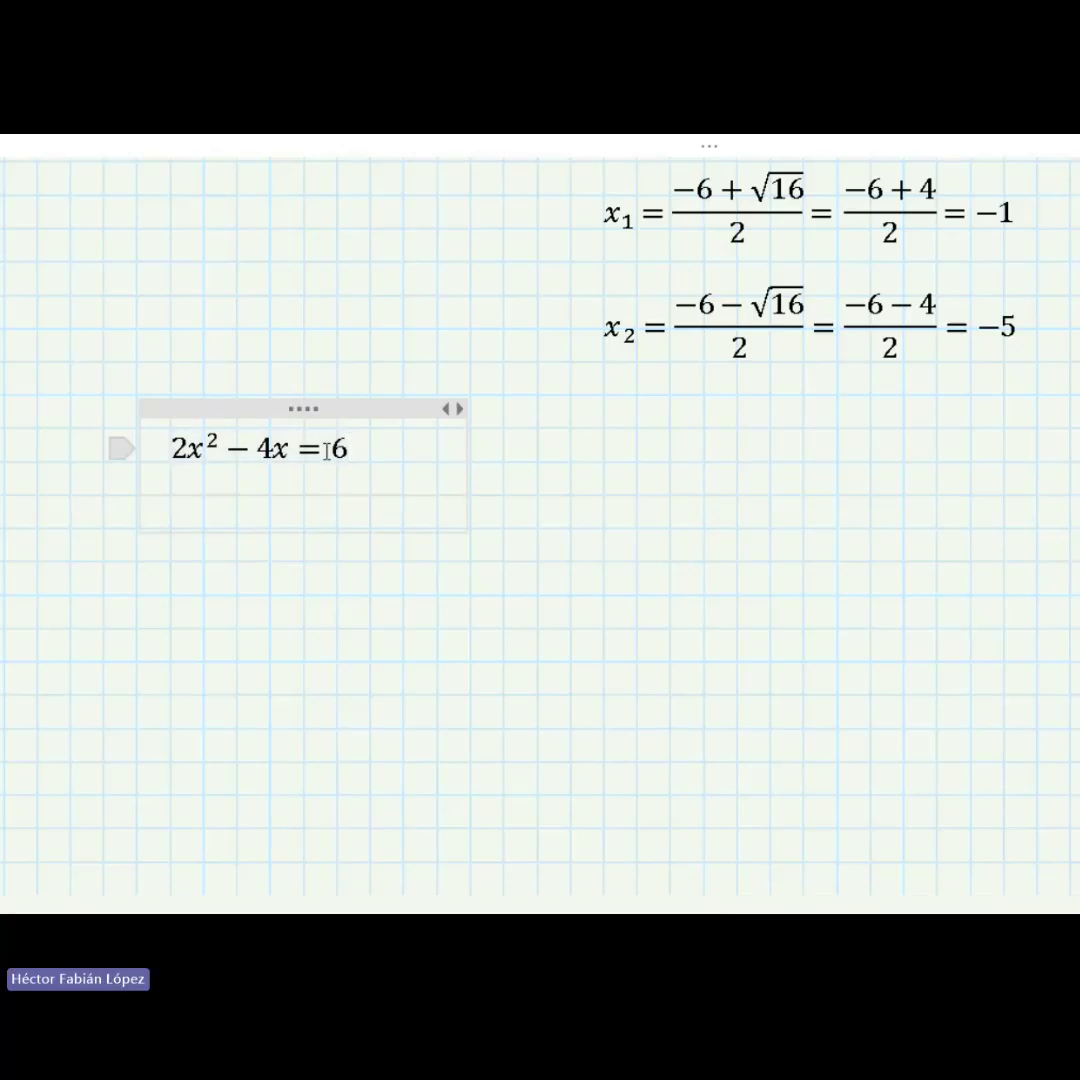
key(alt+equal)
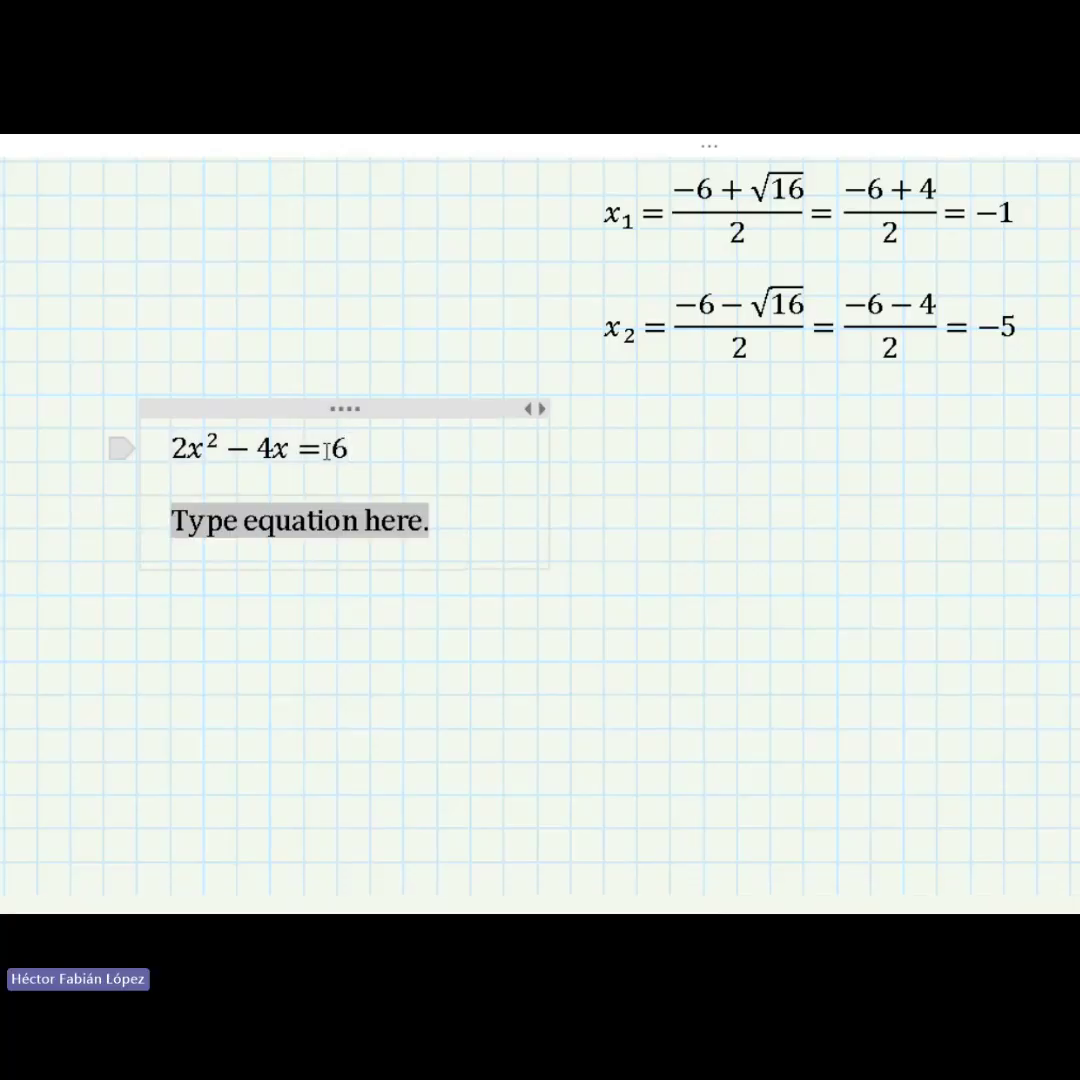
text(2x^2)
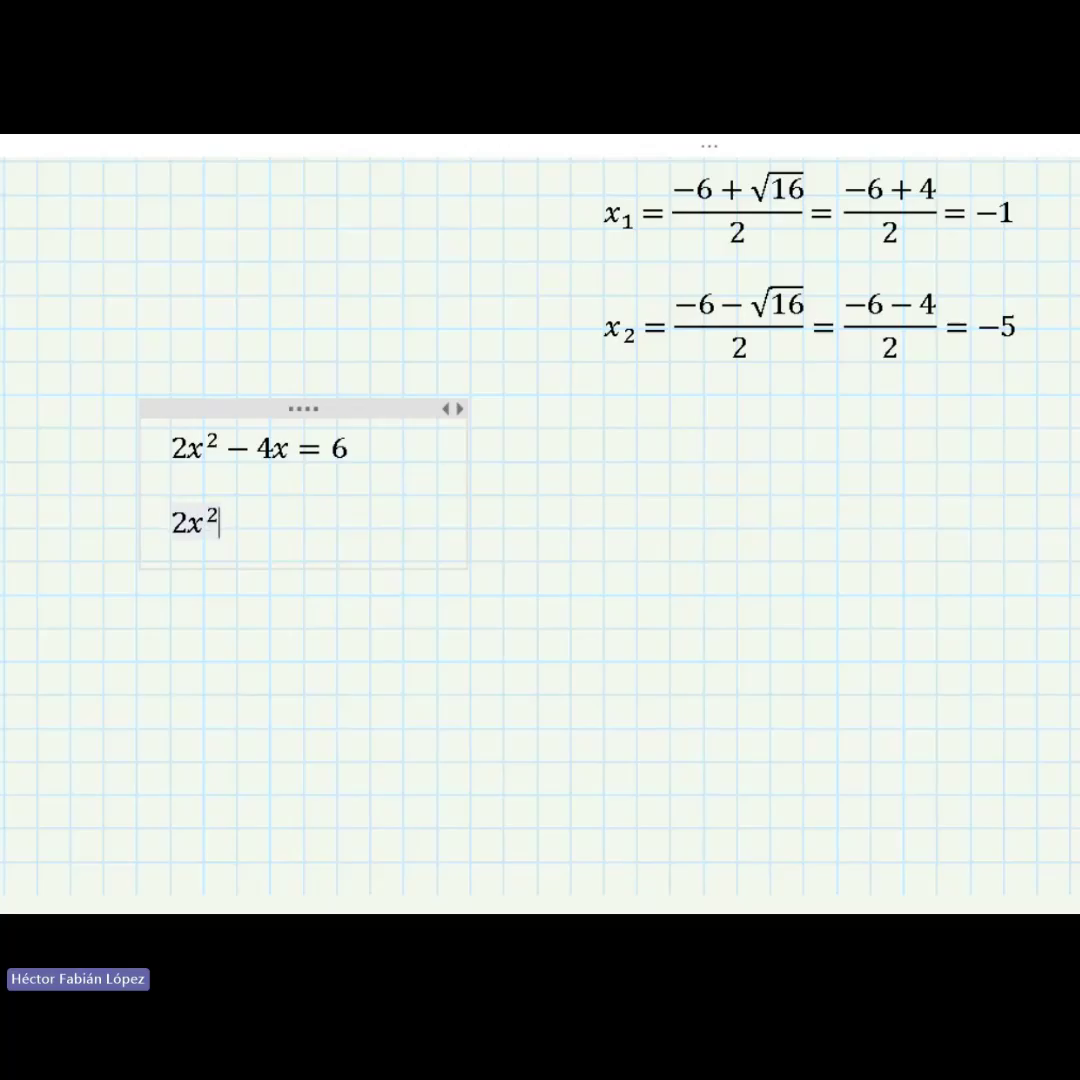
key(Right)
text(- 4x)
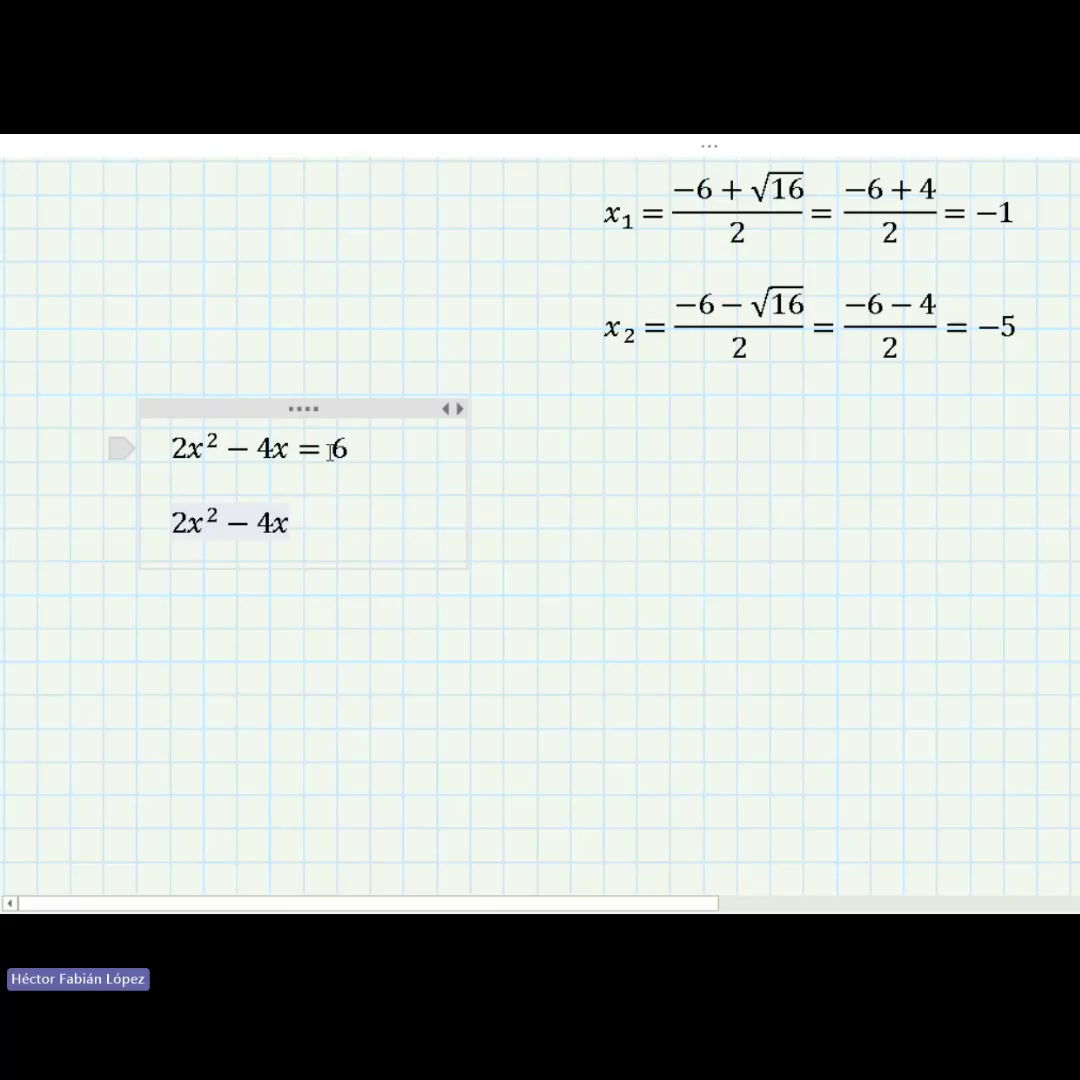
text(-6)
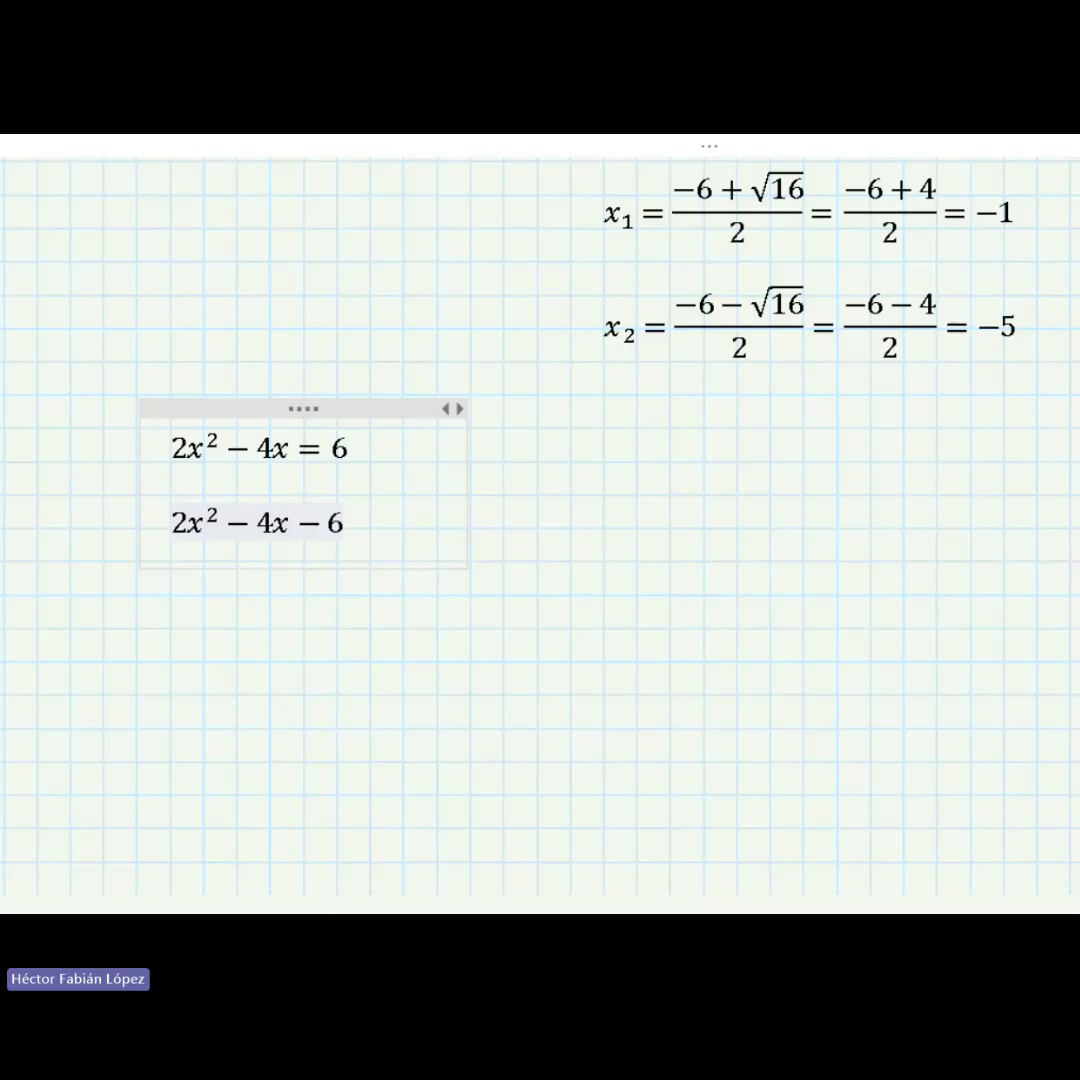
text(=0)
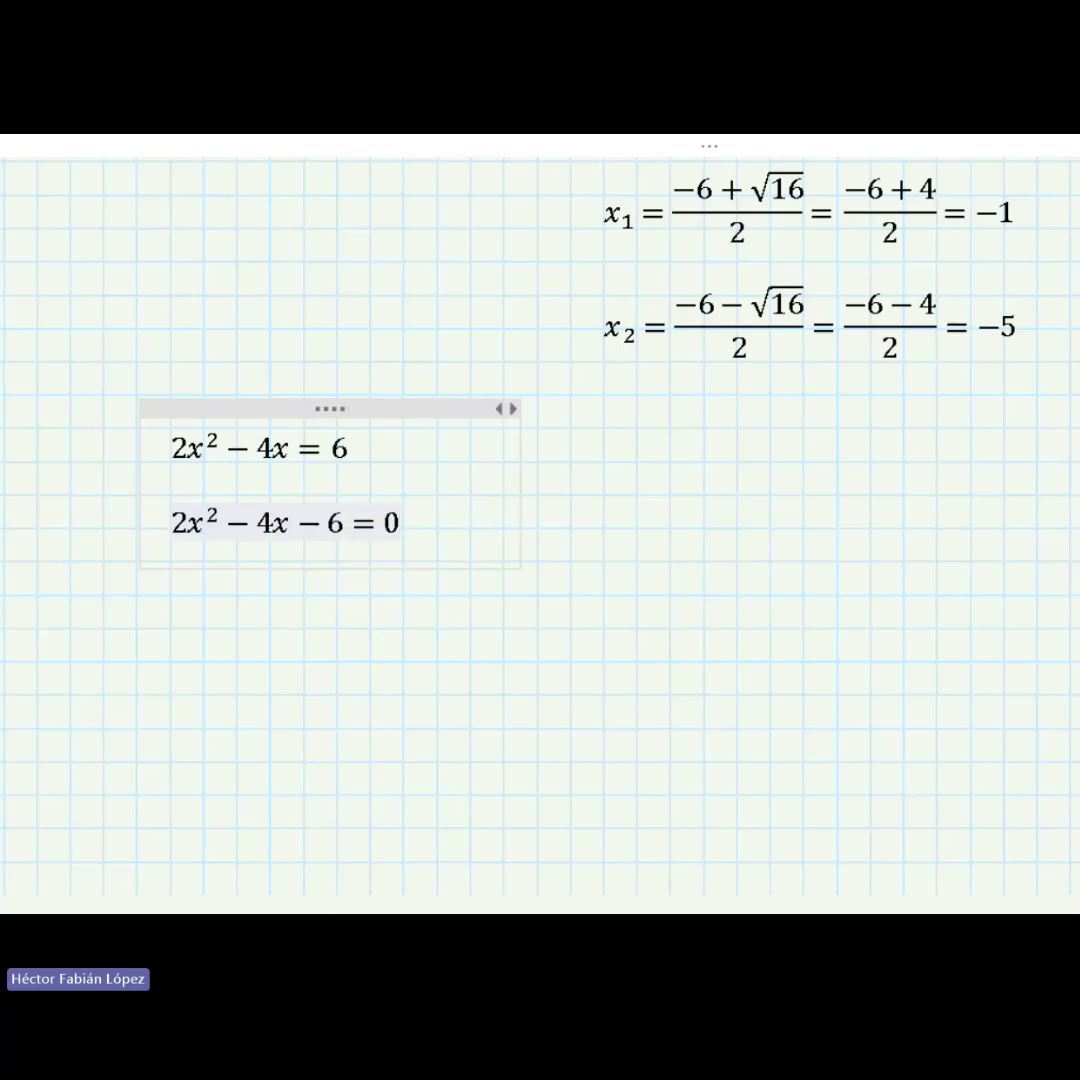
Add the coefficient line a = 2 below the rewritten equation.
key(Return)
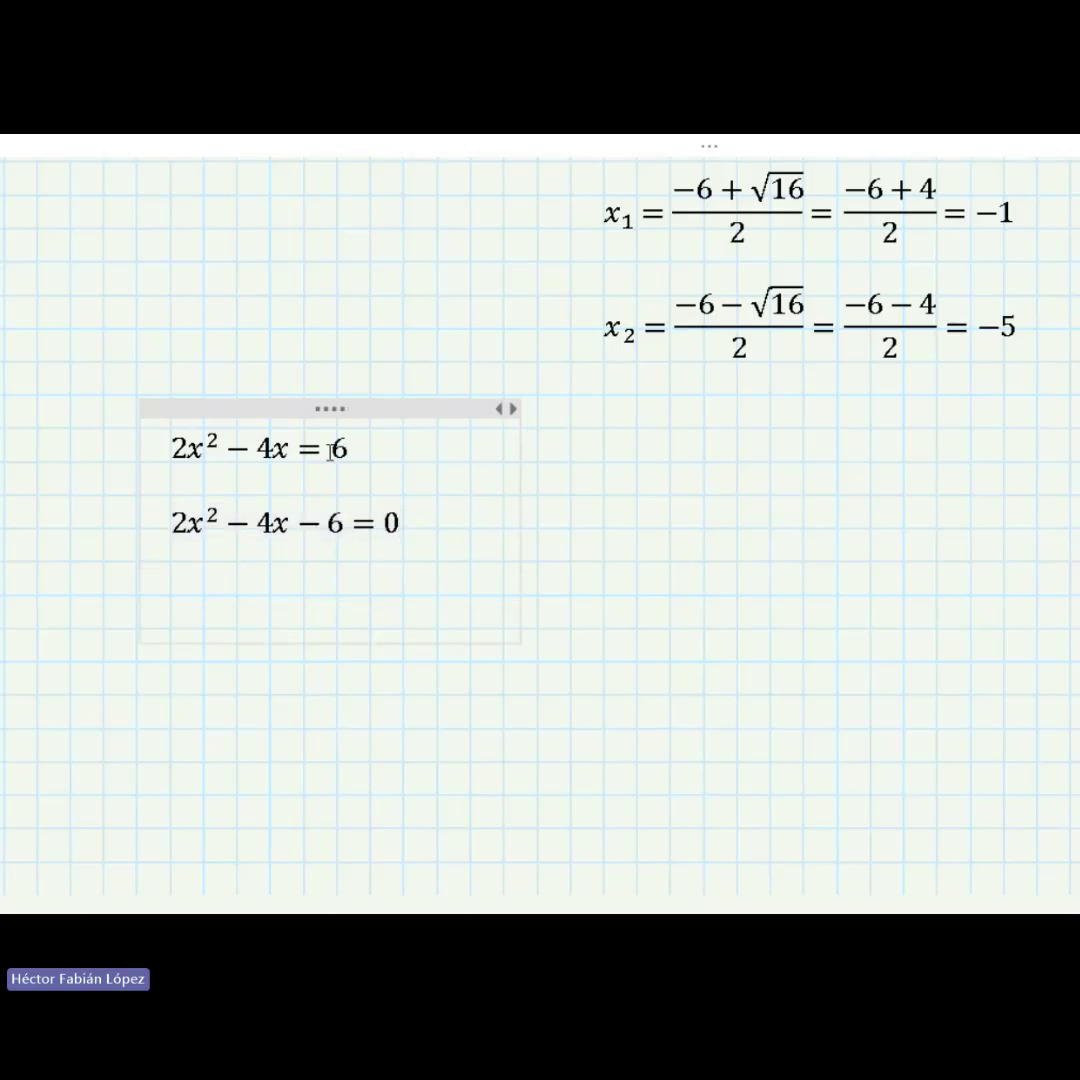
key(alt+equal)
text(a = 2)
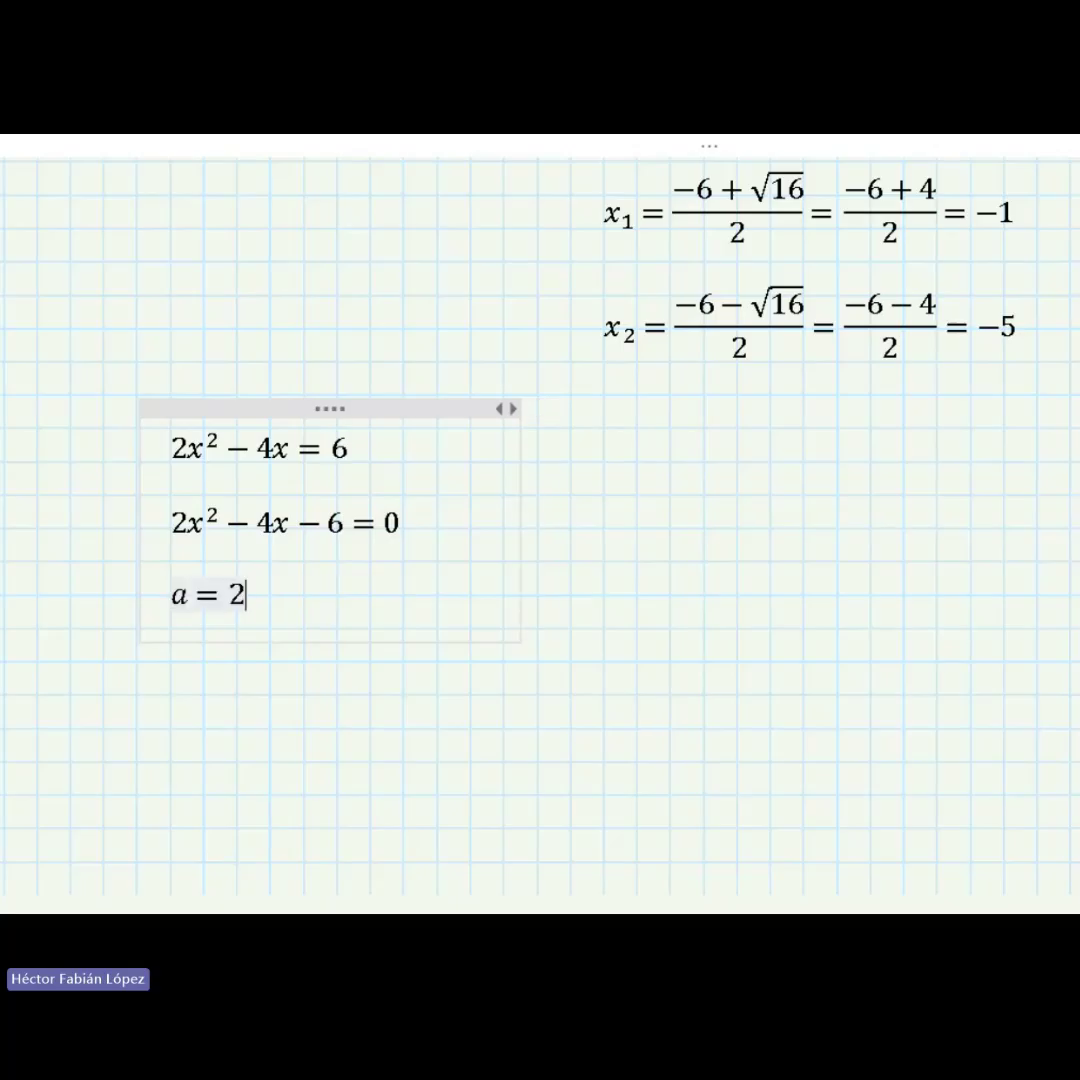
Add b = −4 and c = −6 as separate equation lines under a = 2.
key(Return)
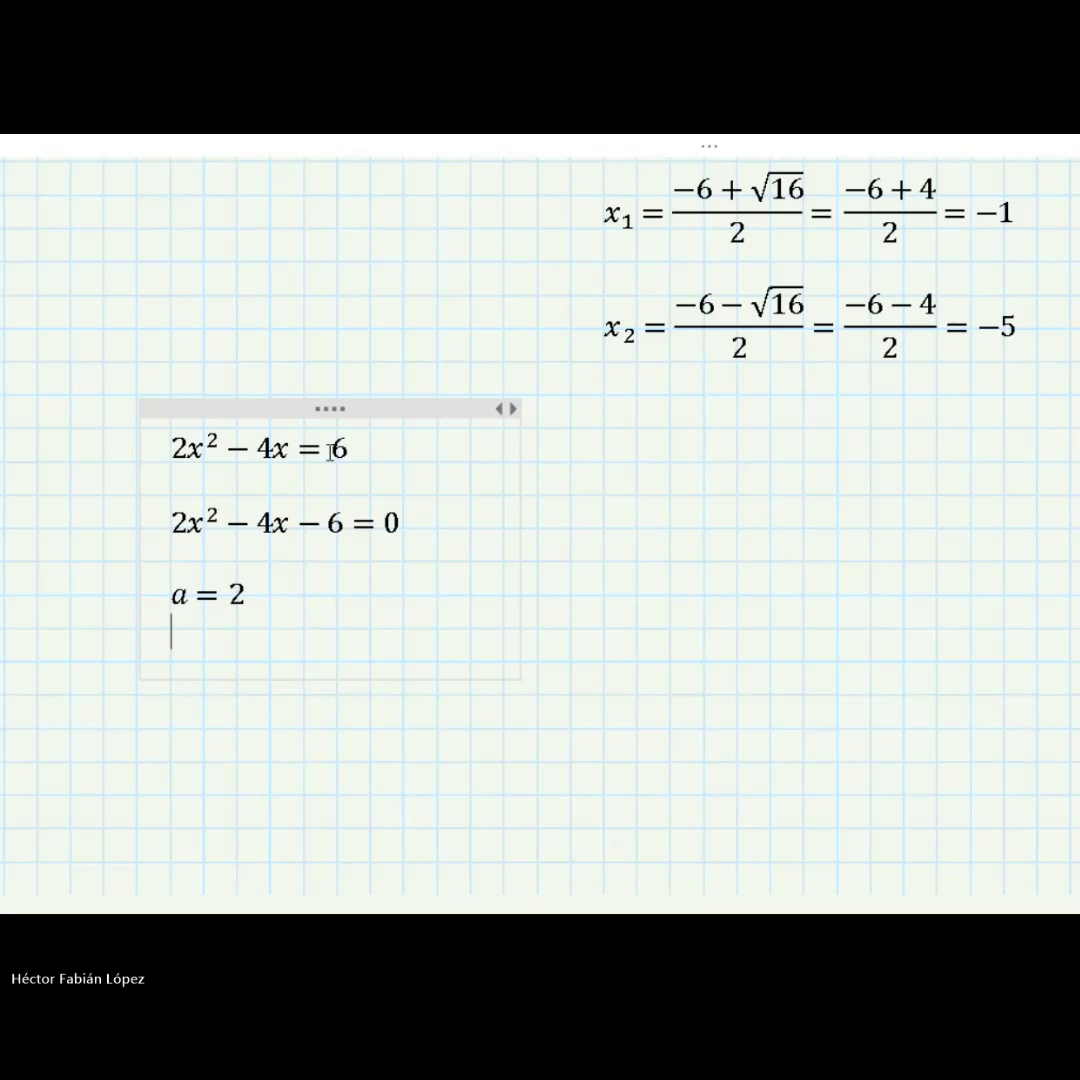
key(alt+equal)
text(b)
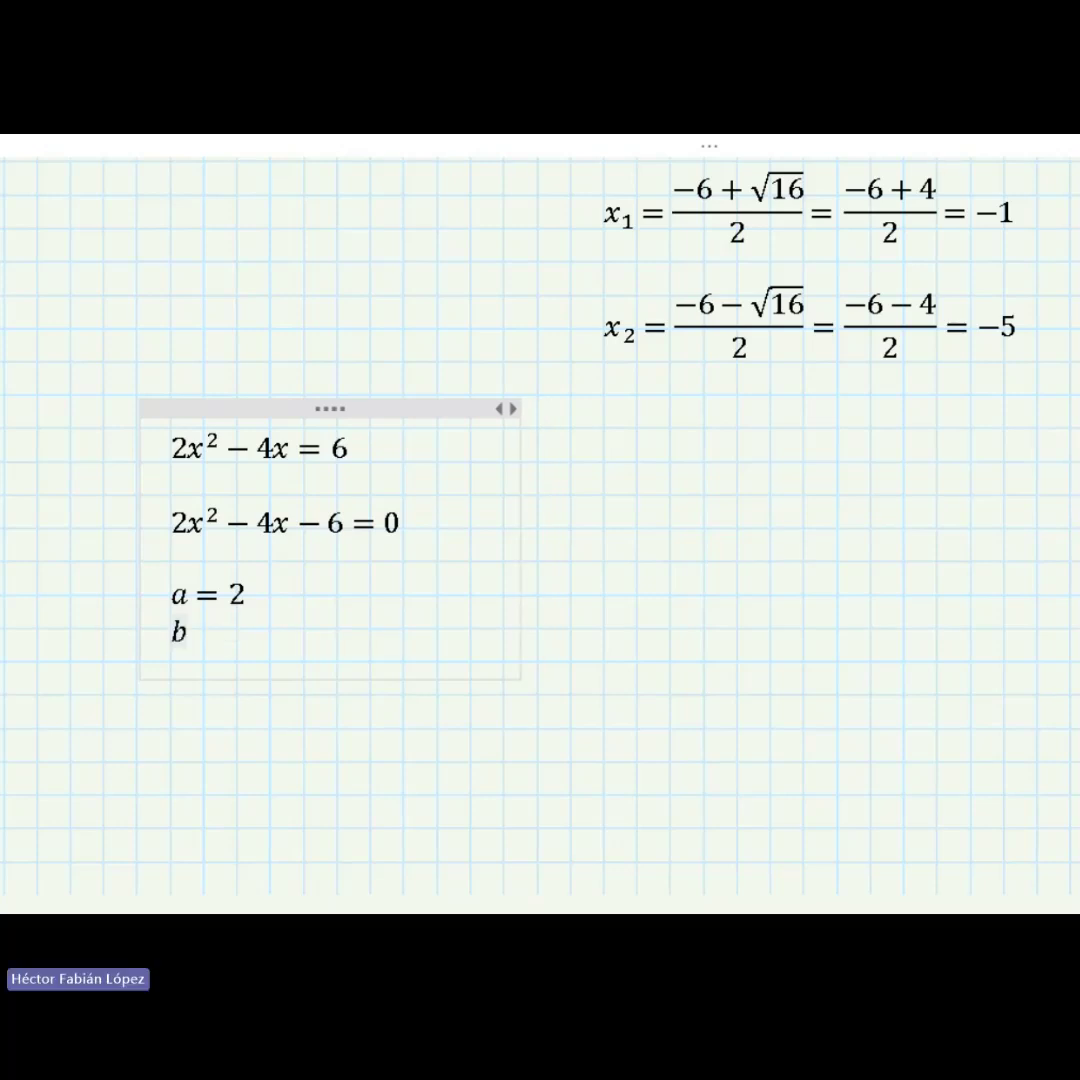
text(=-4)
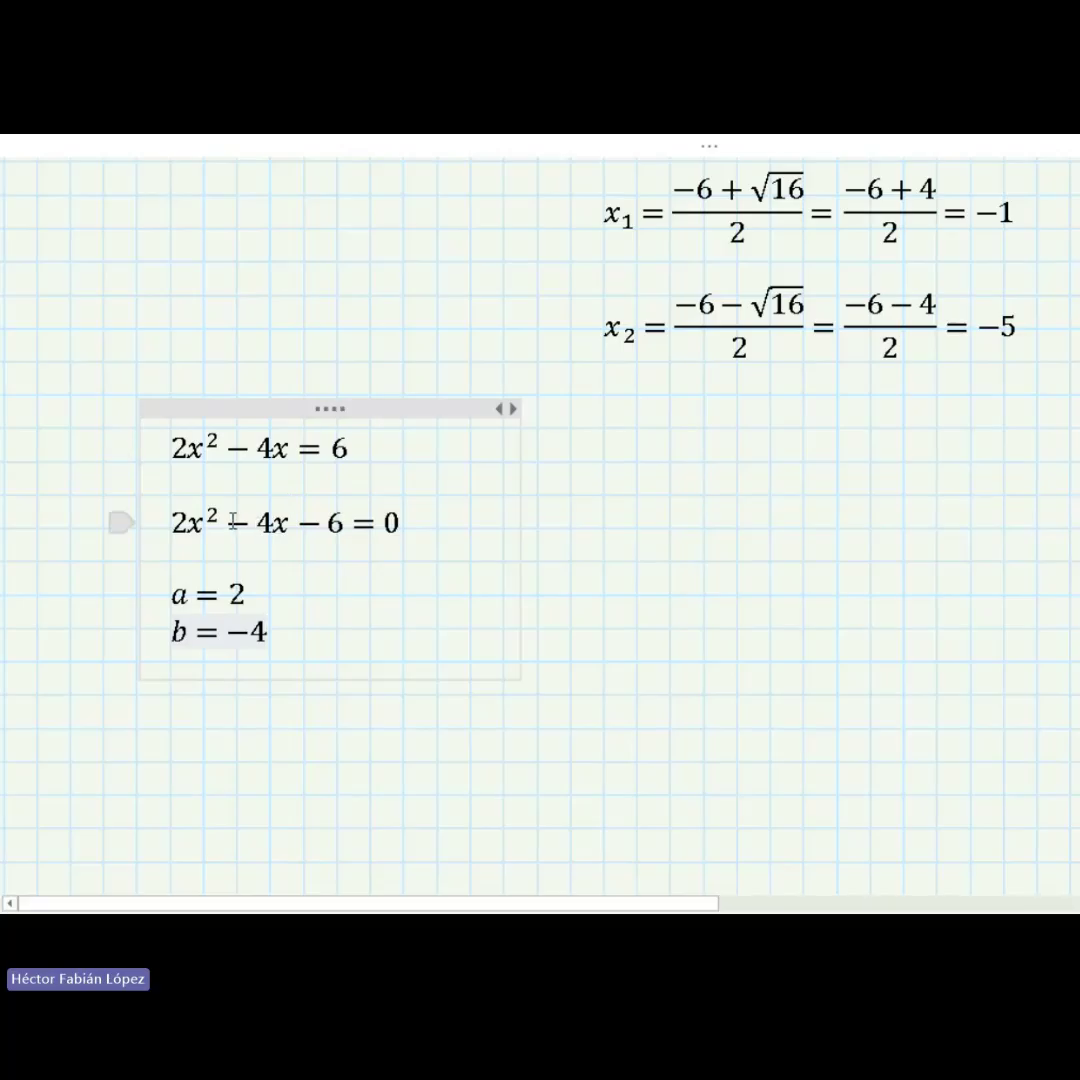
key(Return)
key(alt+equal)
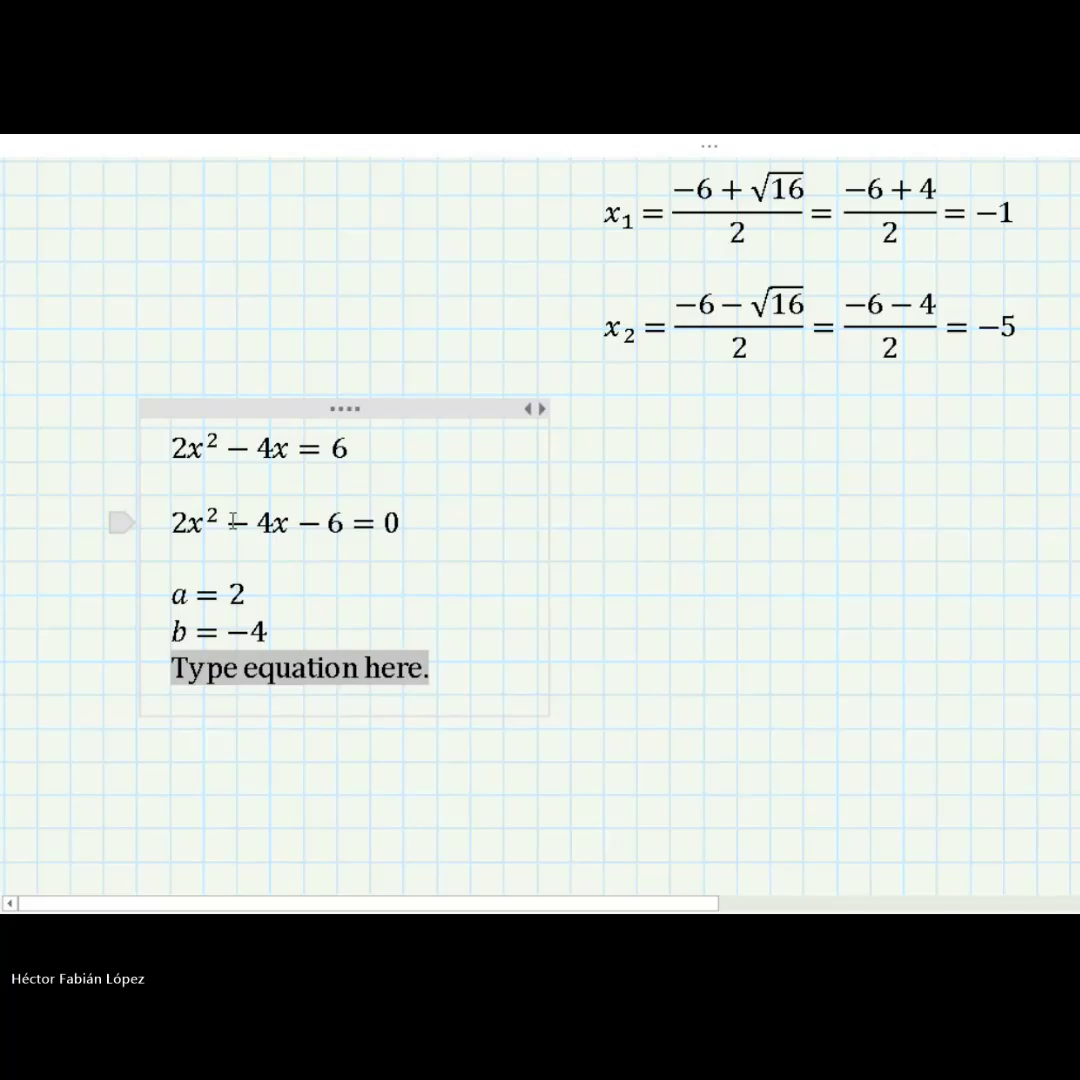
text(c=)
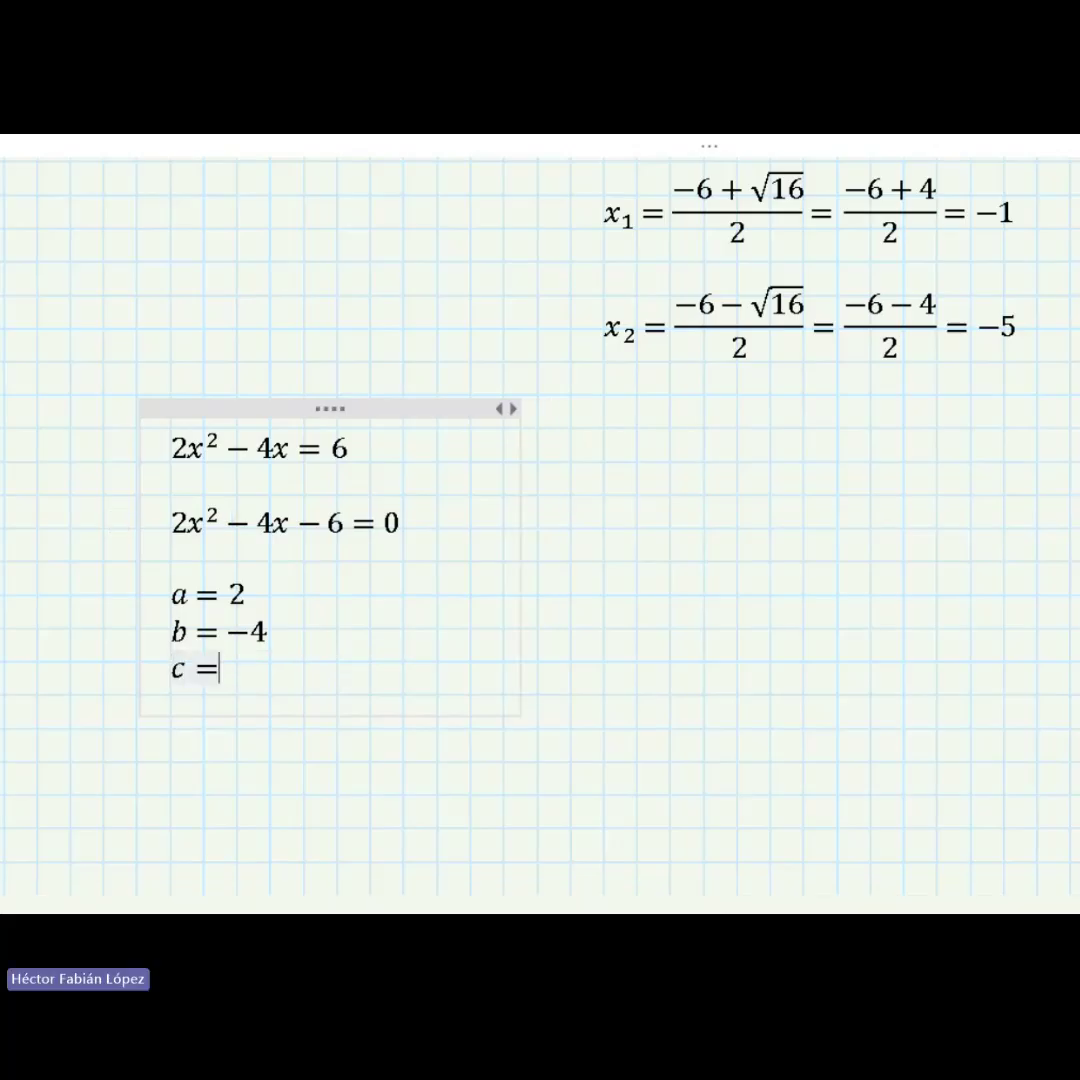
text(-6)
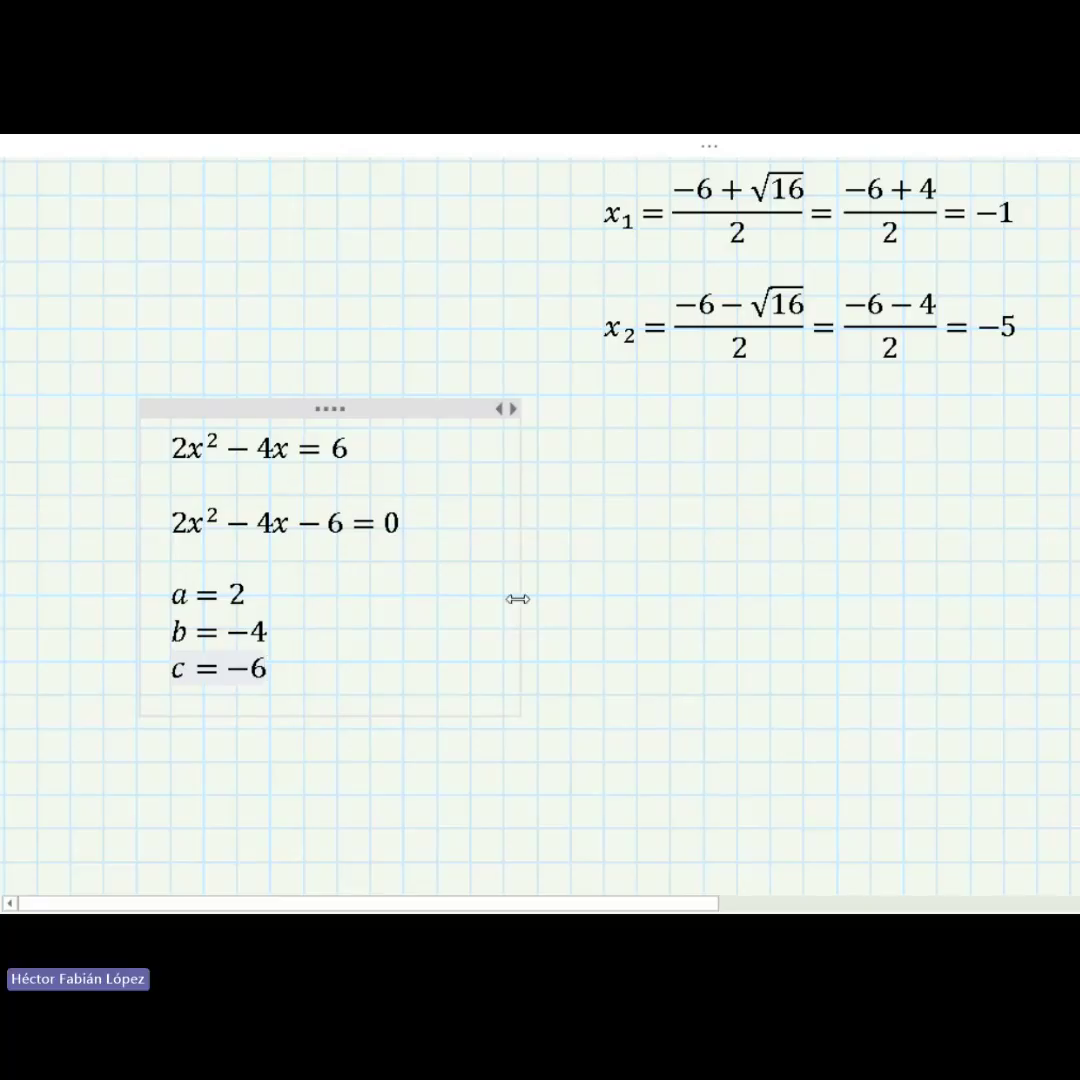
click(643, 521)
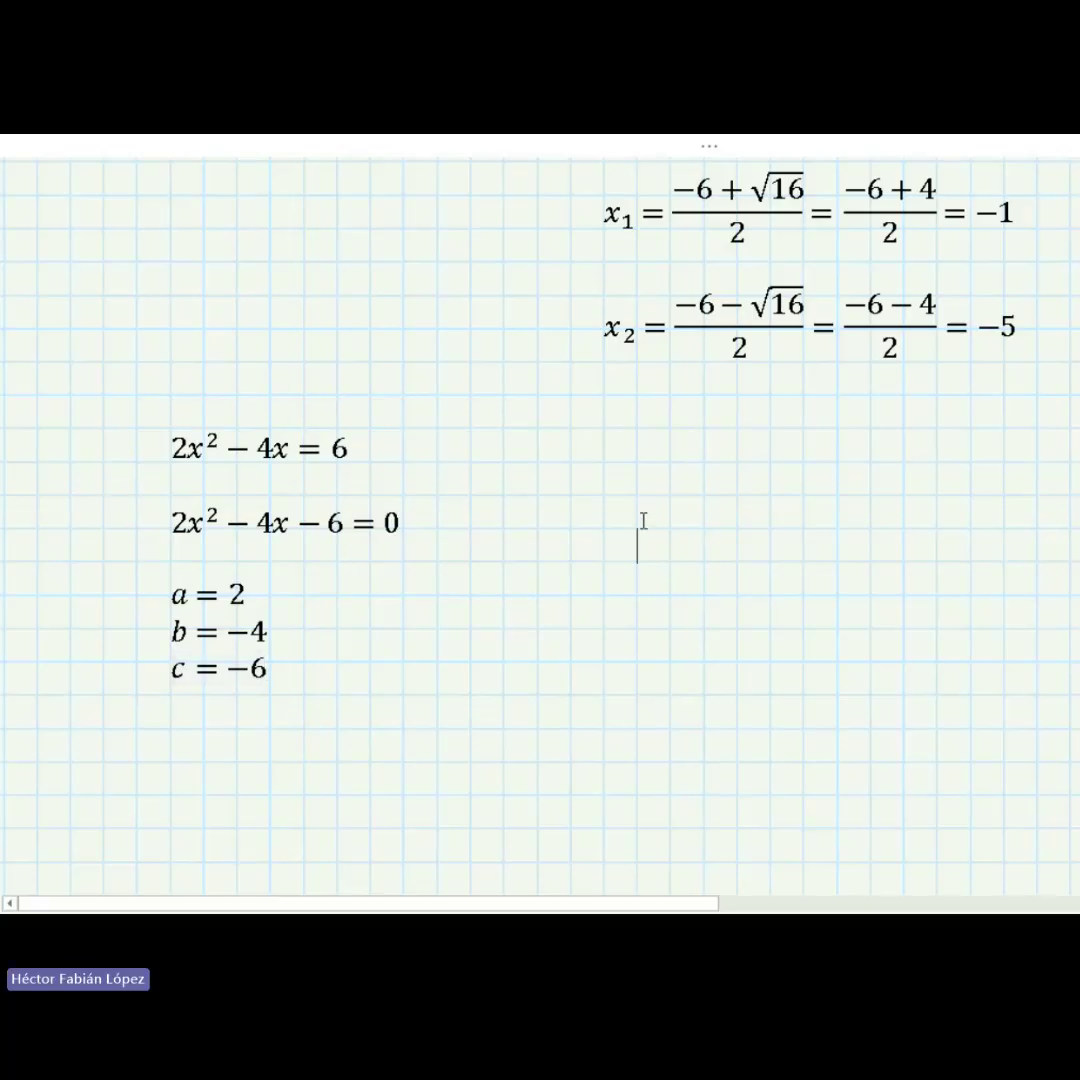
Copy the general formula x = (−b ± √(b² − 4ac))/2a beside the second problem.
scroll(595, 548, up, 5)
scroll(606, 418, up, 7)
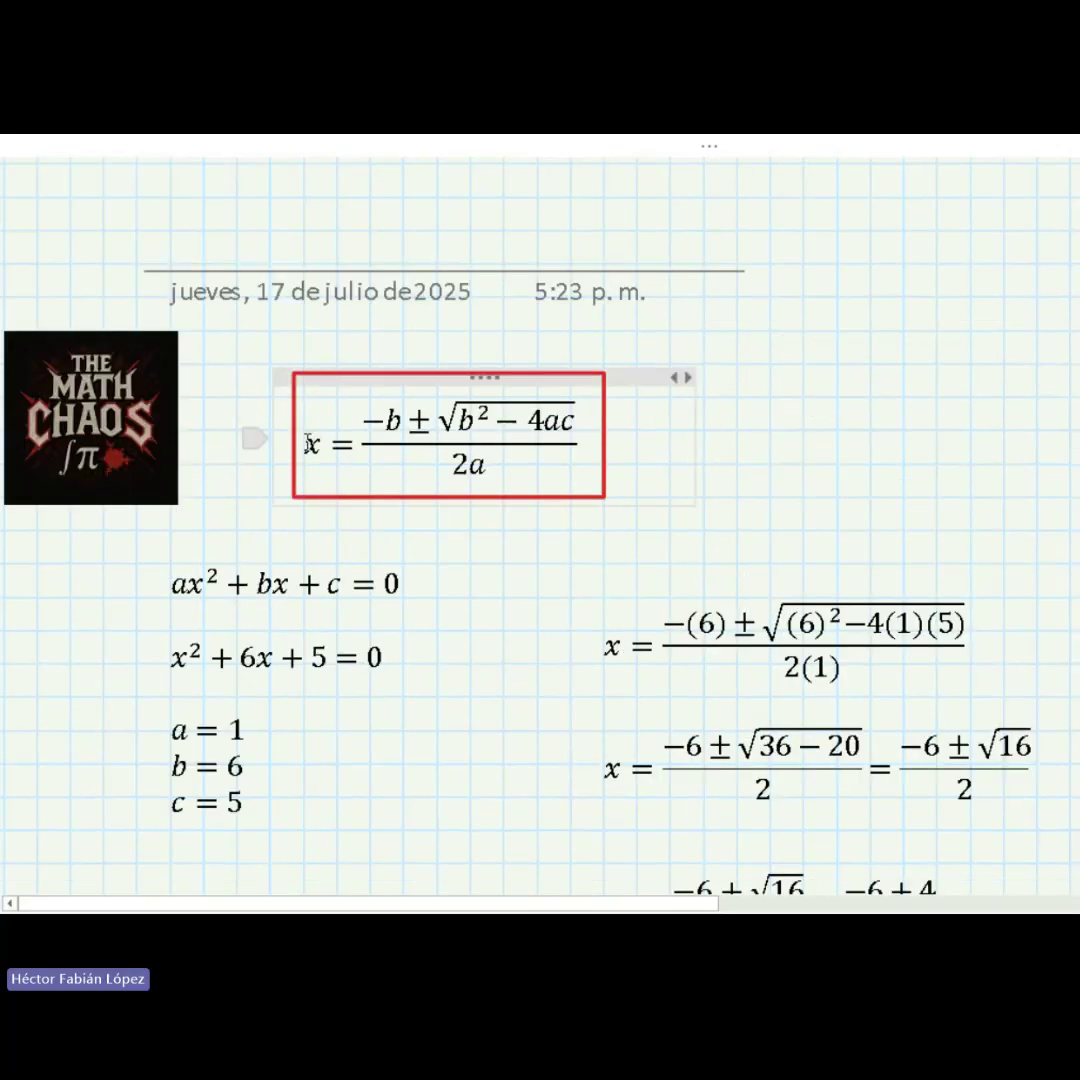
drag(160, 315, 355, 450)
click(480, 468)
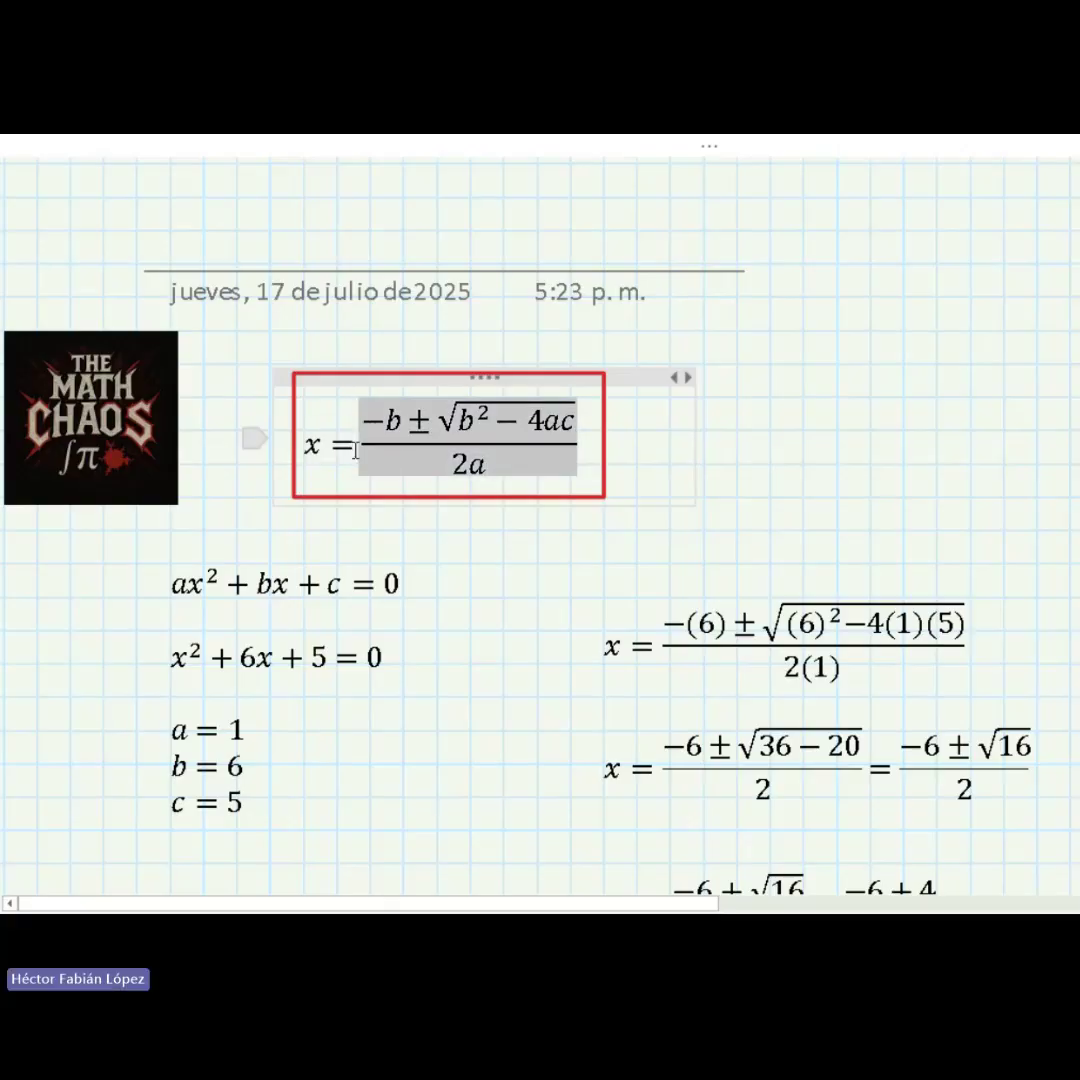
scroll(350, 480, down, 7)
click(634, 516)
key(ctrl+v)
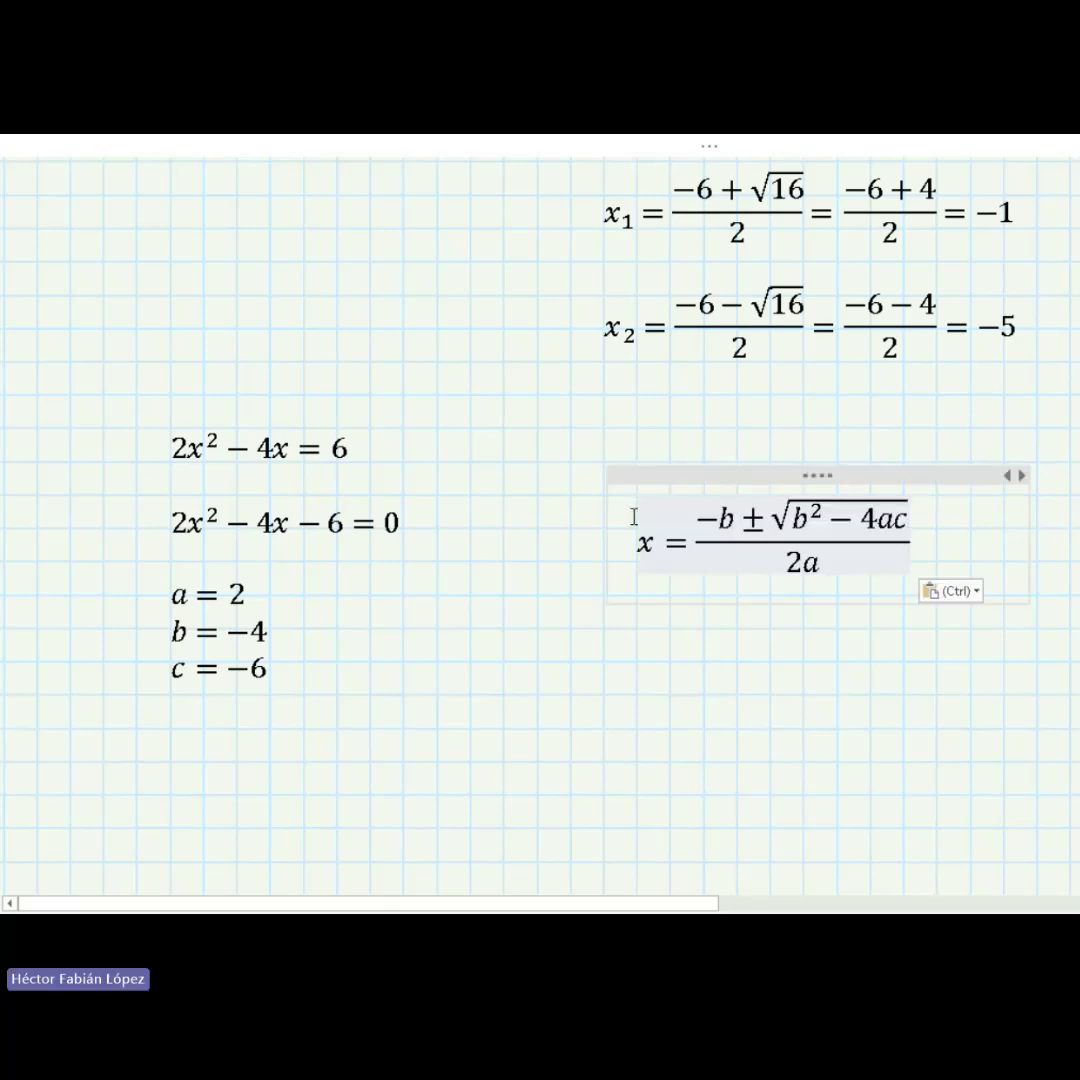
click(729, 519)
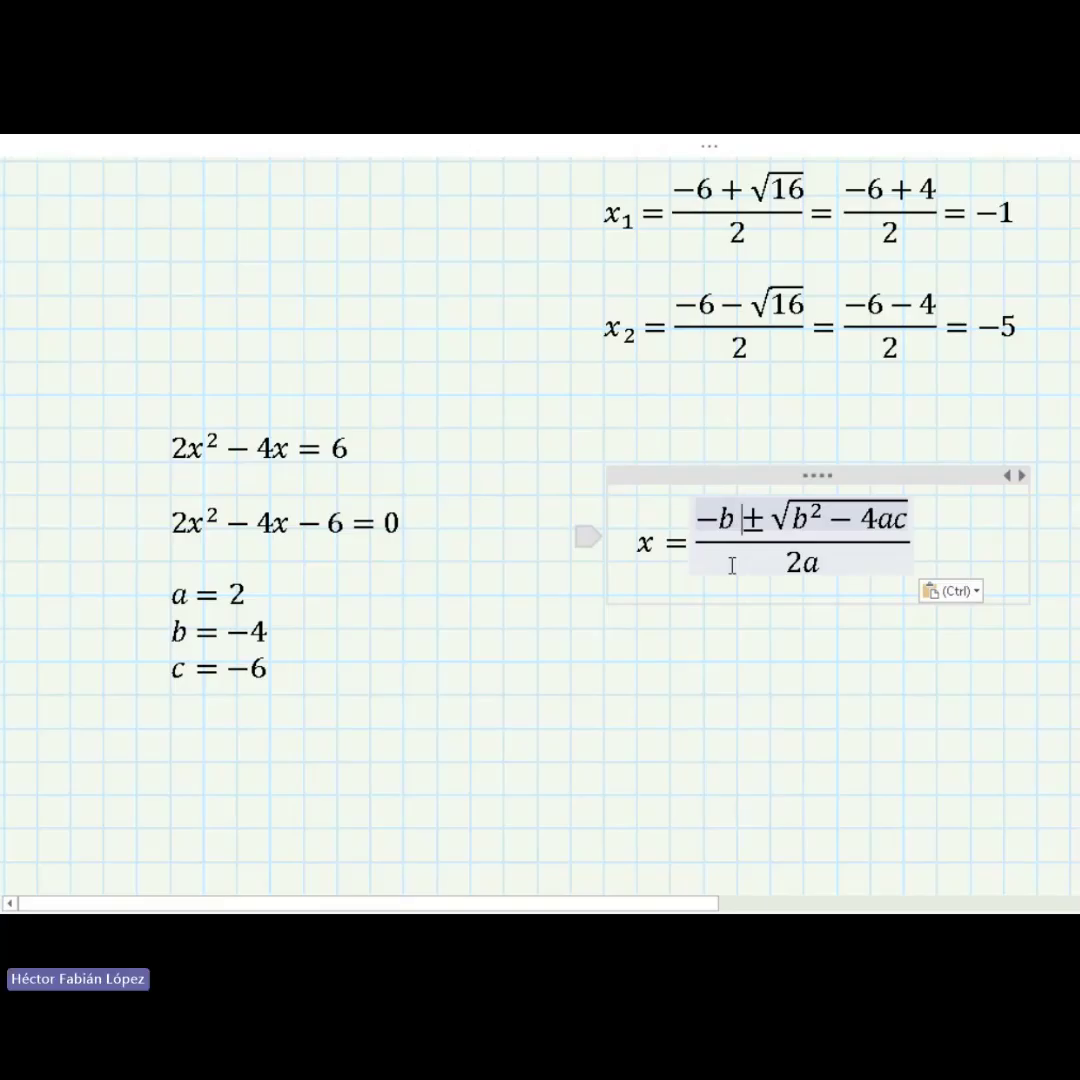
Replace a with (2) in the 2a denominator and in the 4ac term.
click(820, 578)
key(BackSpace)
text((2))
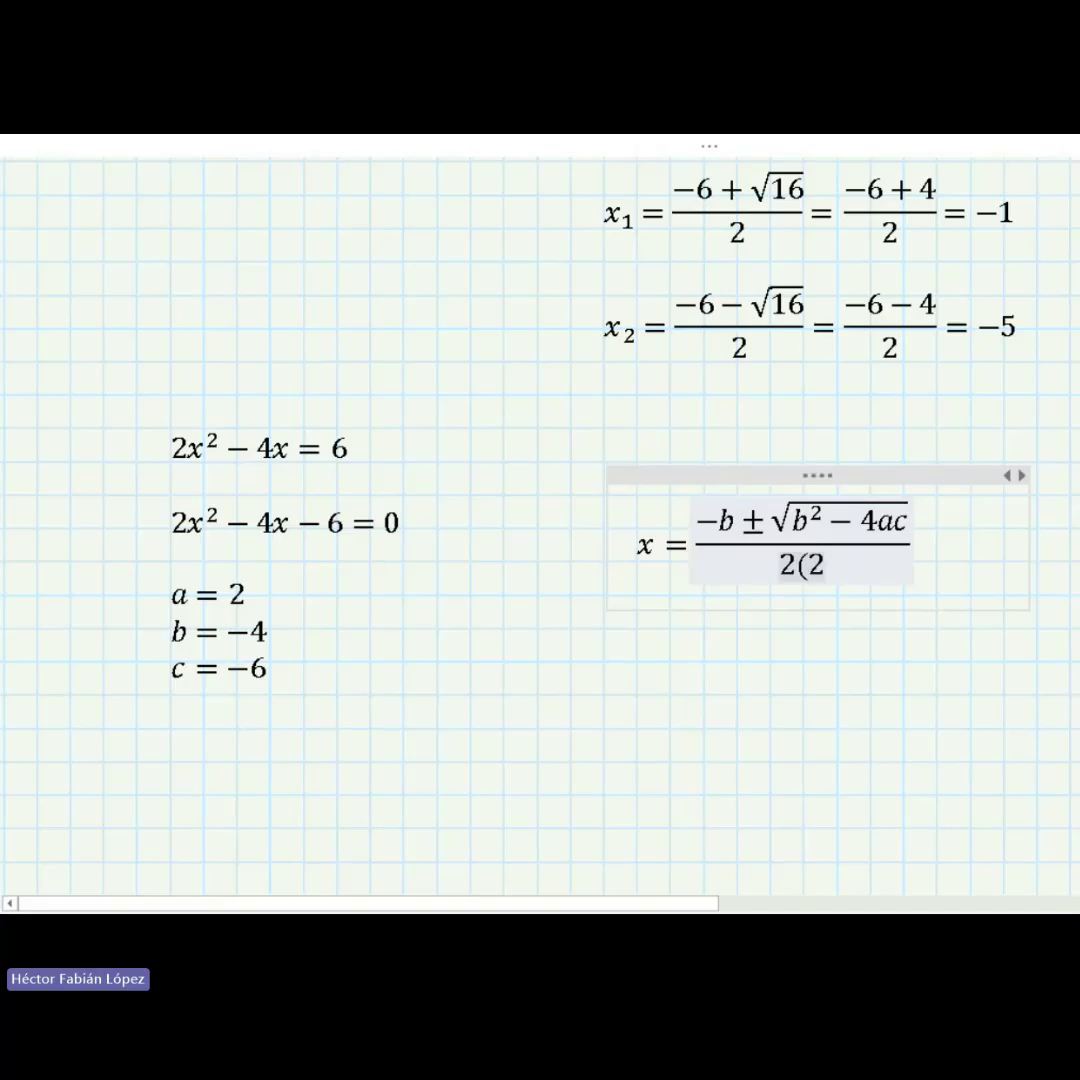
click(897, 547)
key(Left)
key(BackSpace)
text((2)
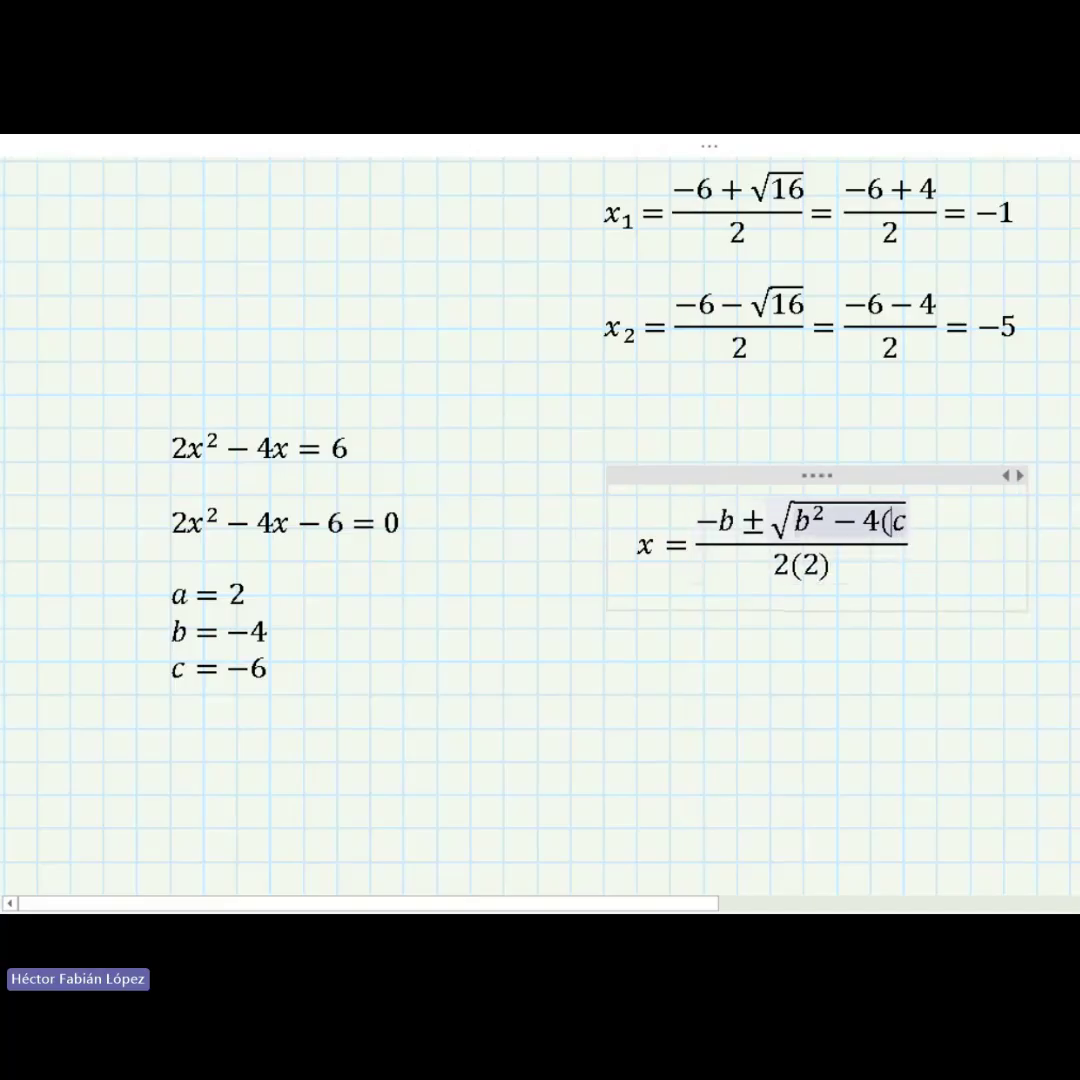
text())
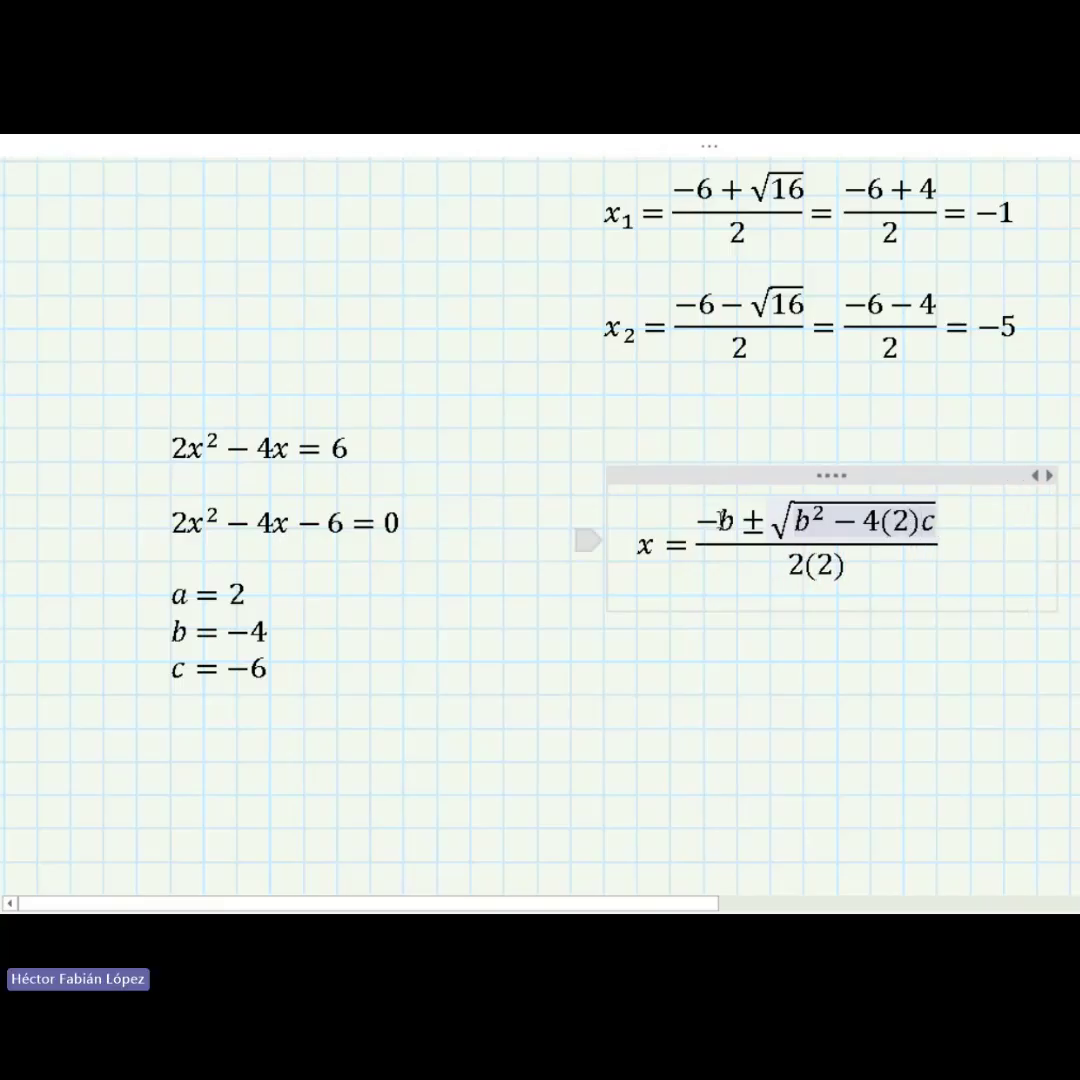
Substitute (−4) for both b's and (−6) for c in the formula.
click(745, 530)
key(BackSpace)
text(()
text(-4)
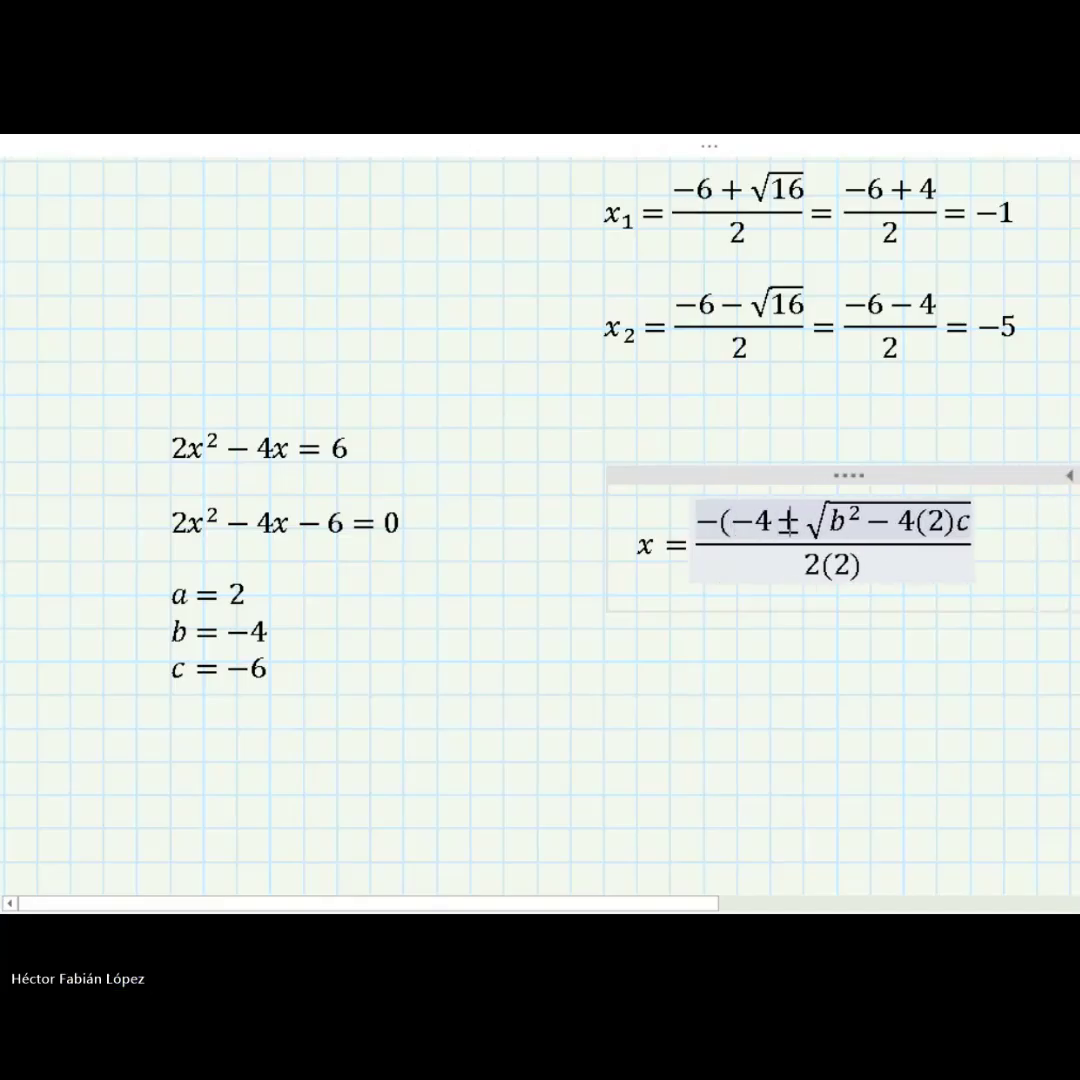
text())
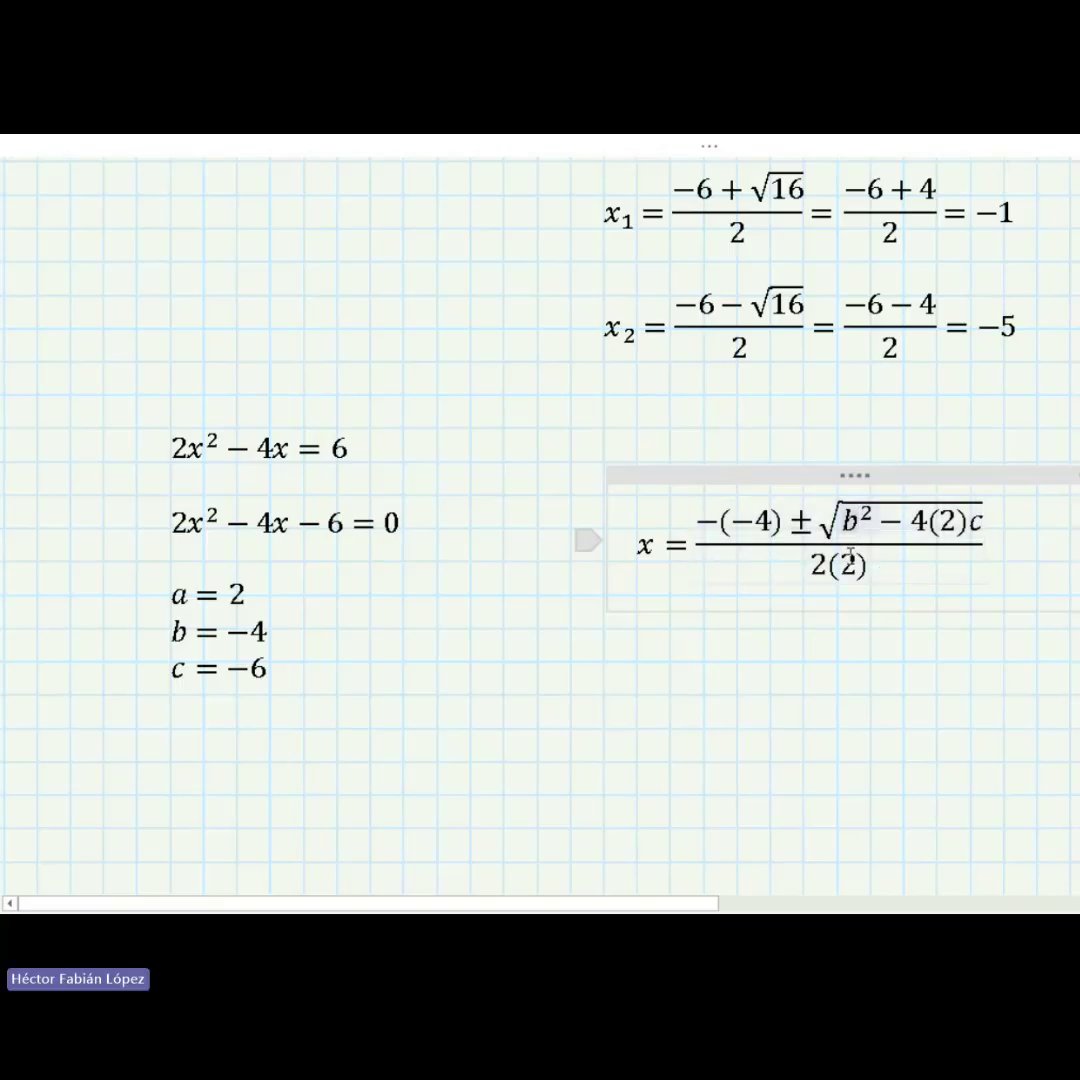
double_click(860, 527)
text(()
text(-4))
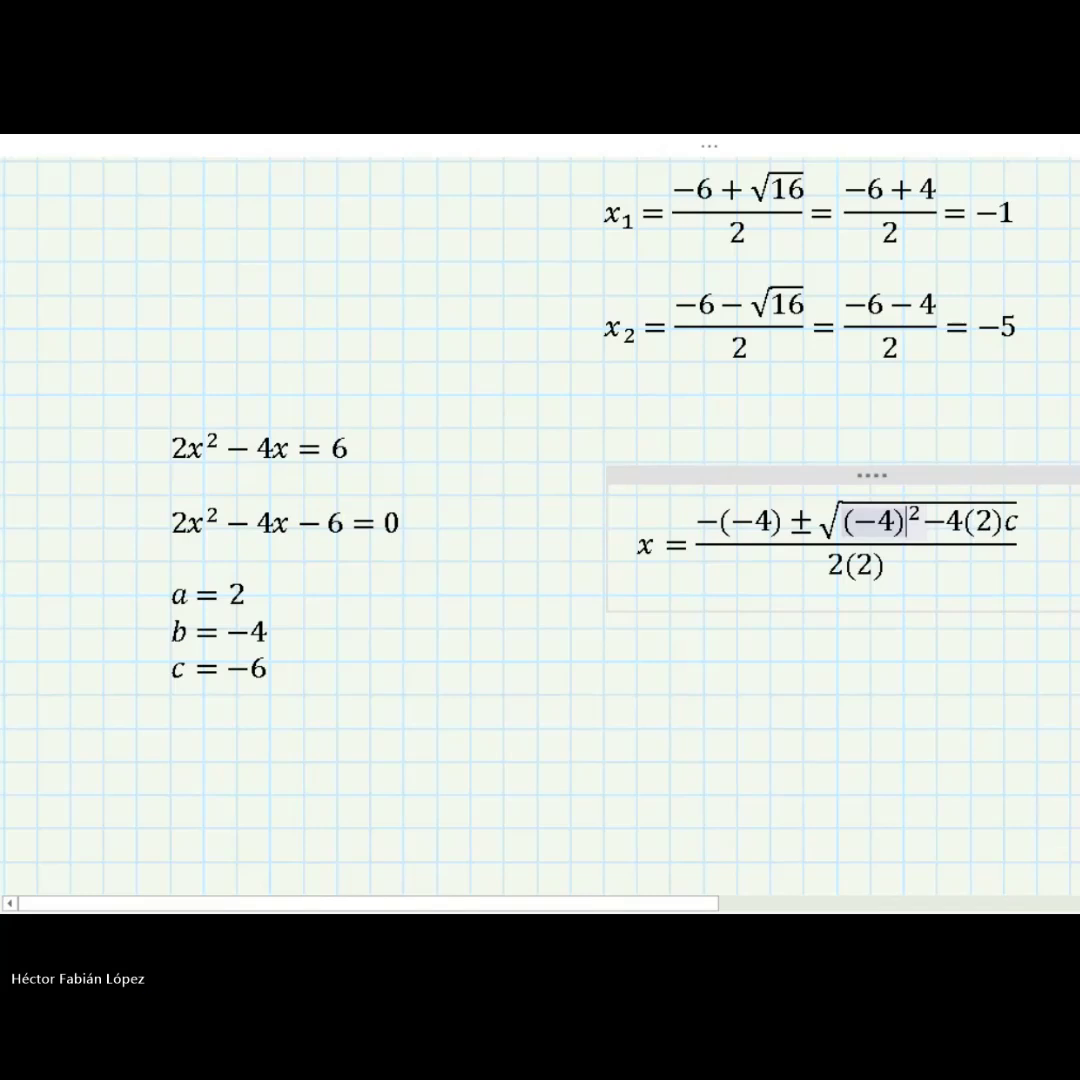
click(1019, 525)
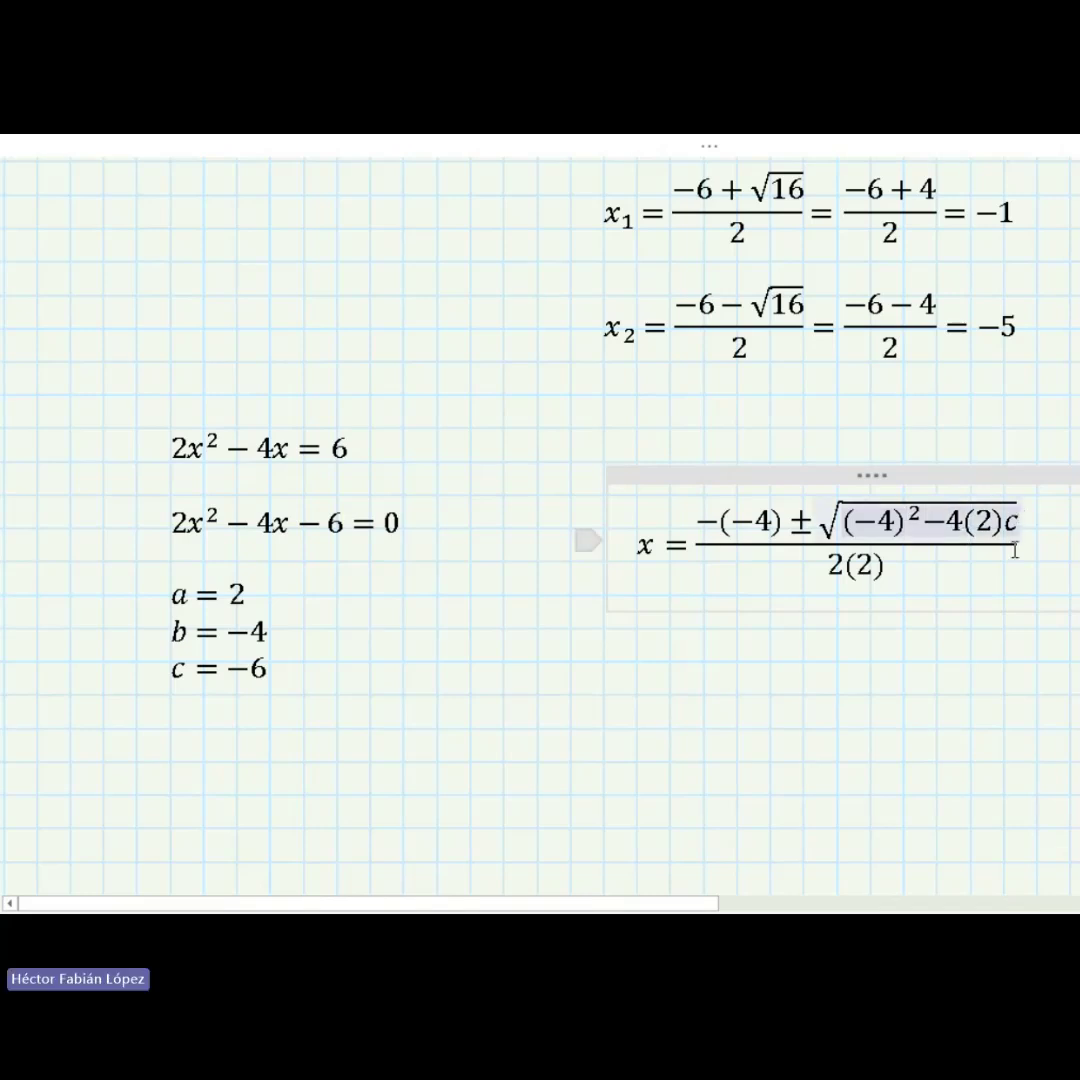
key(BackSpace)
text((-)
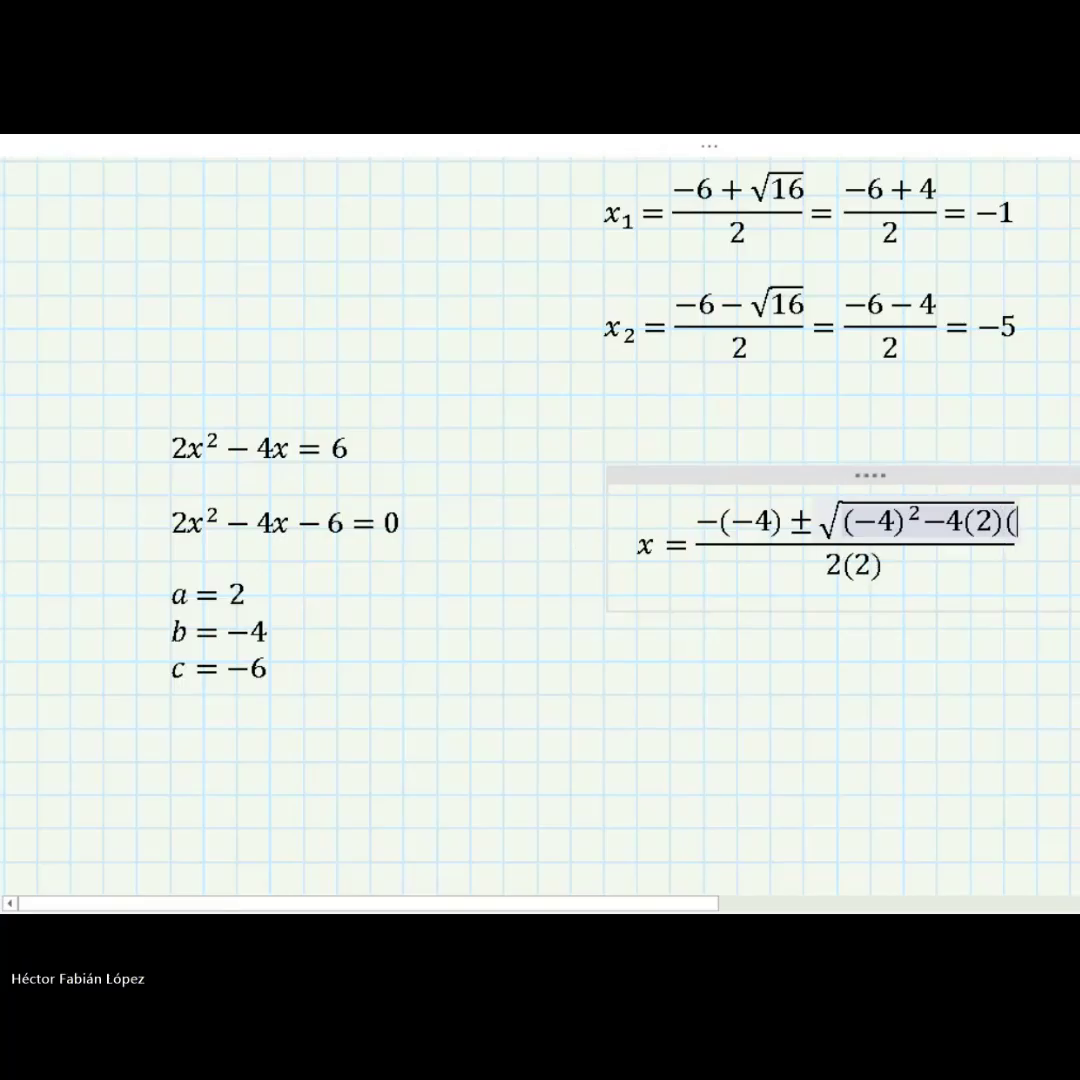
text(6))
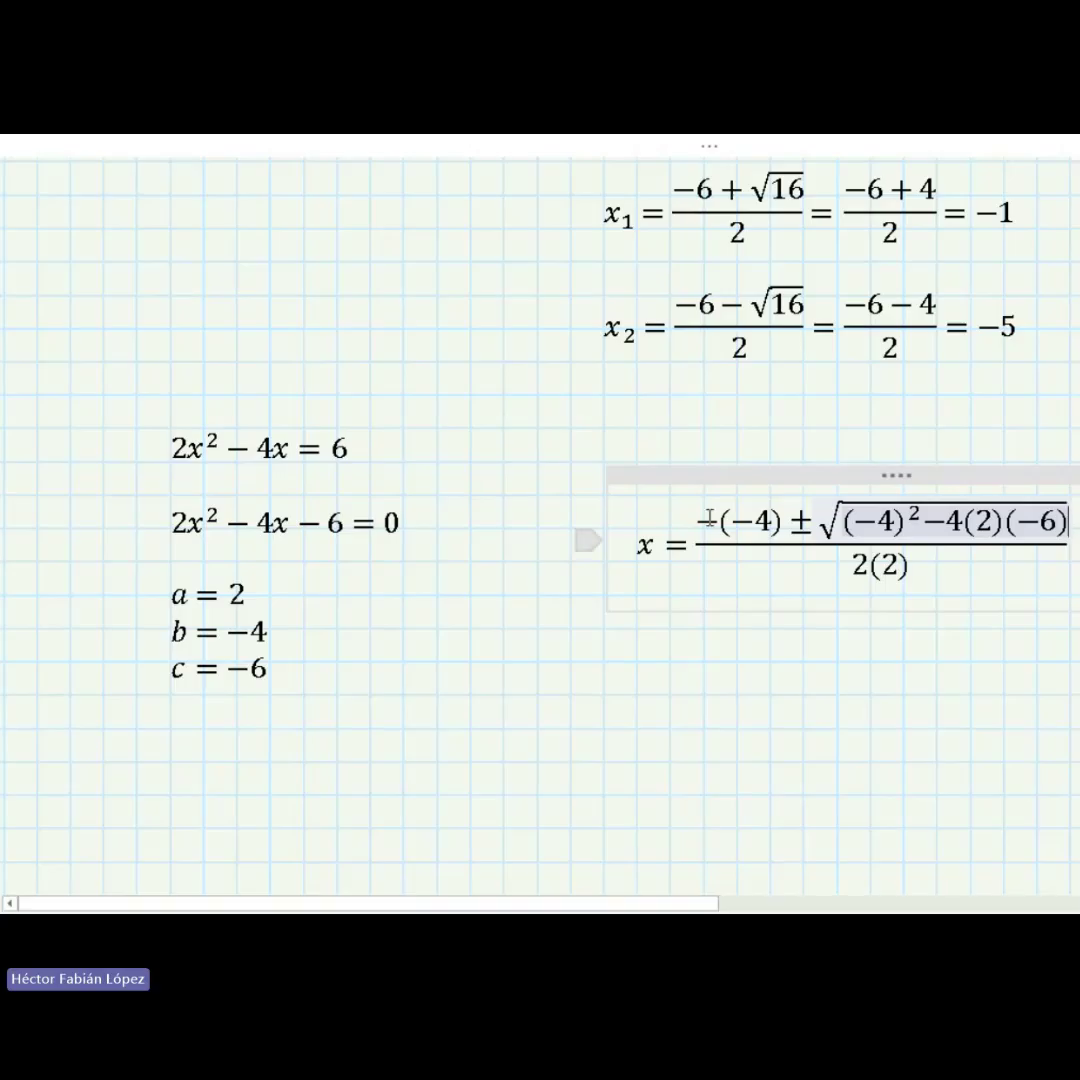
drag(656, 559, 864, 577)
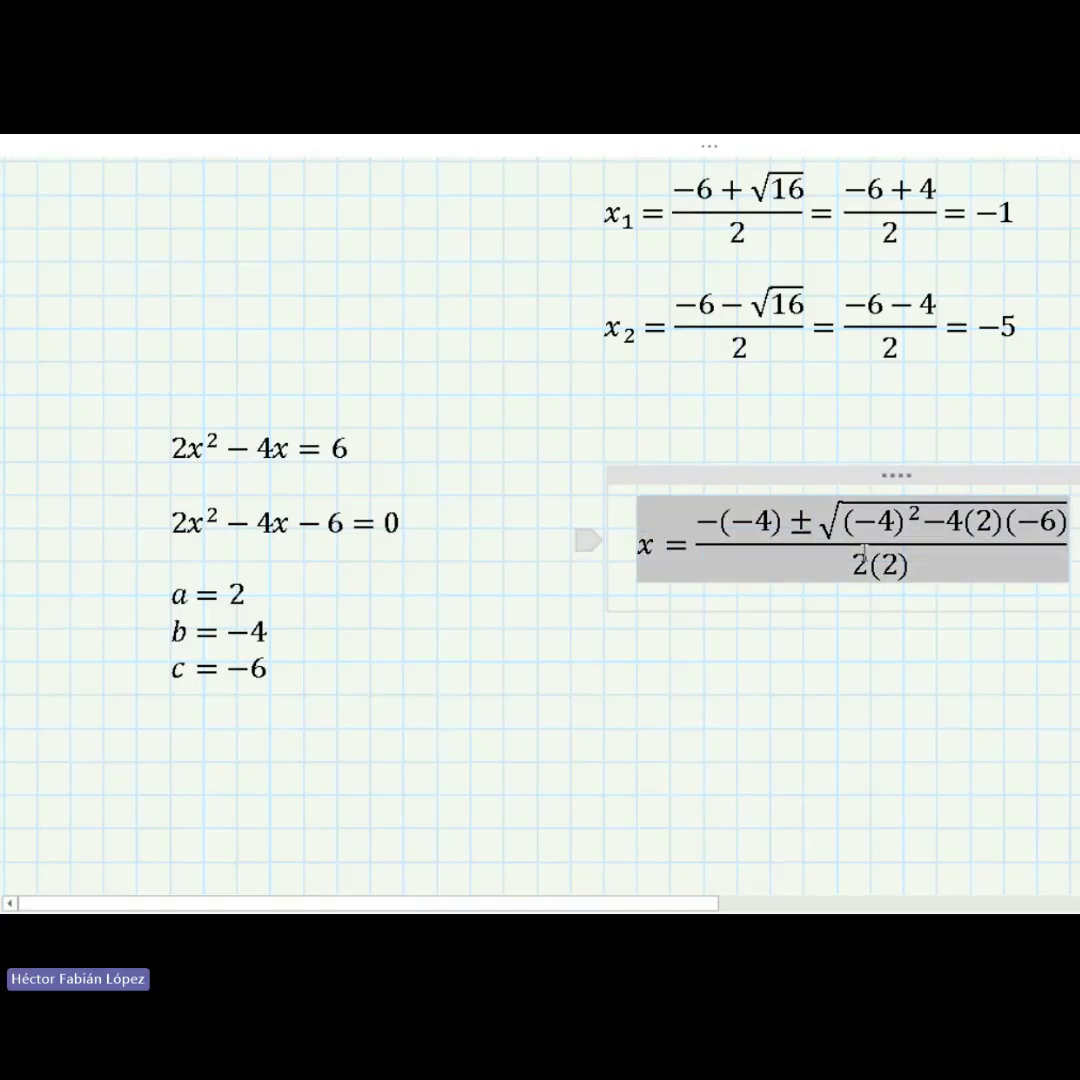
click(657, 653)
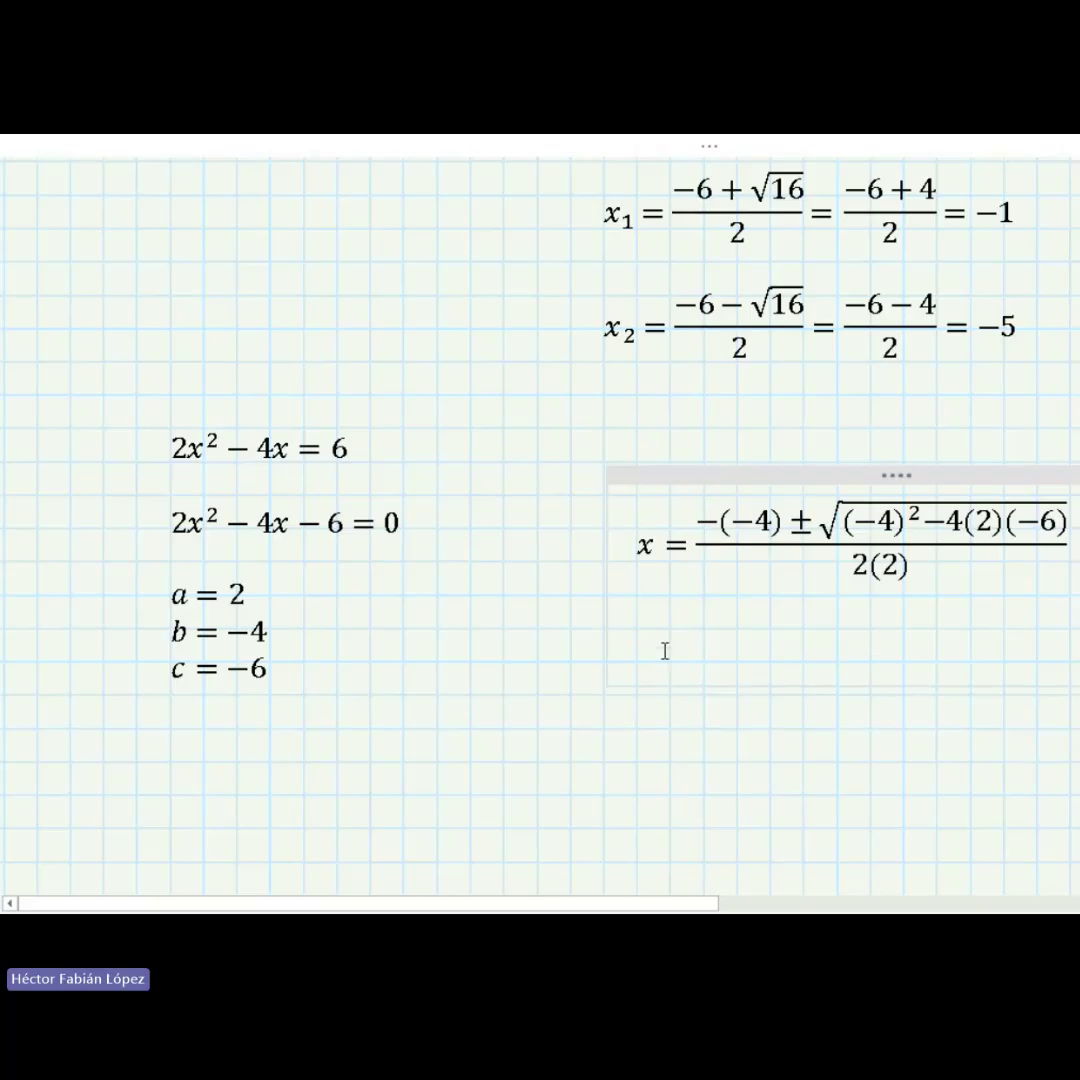
Paste a copy below and simplify −(−4) to 4 and (−4)² to 16.
key(ctrl+v)
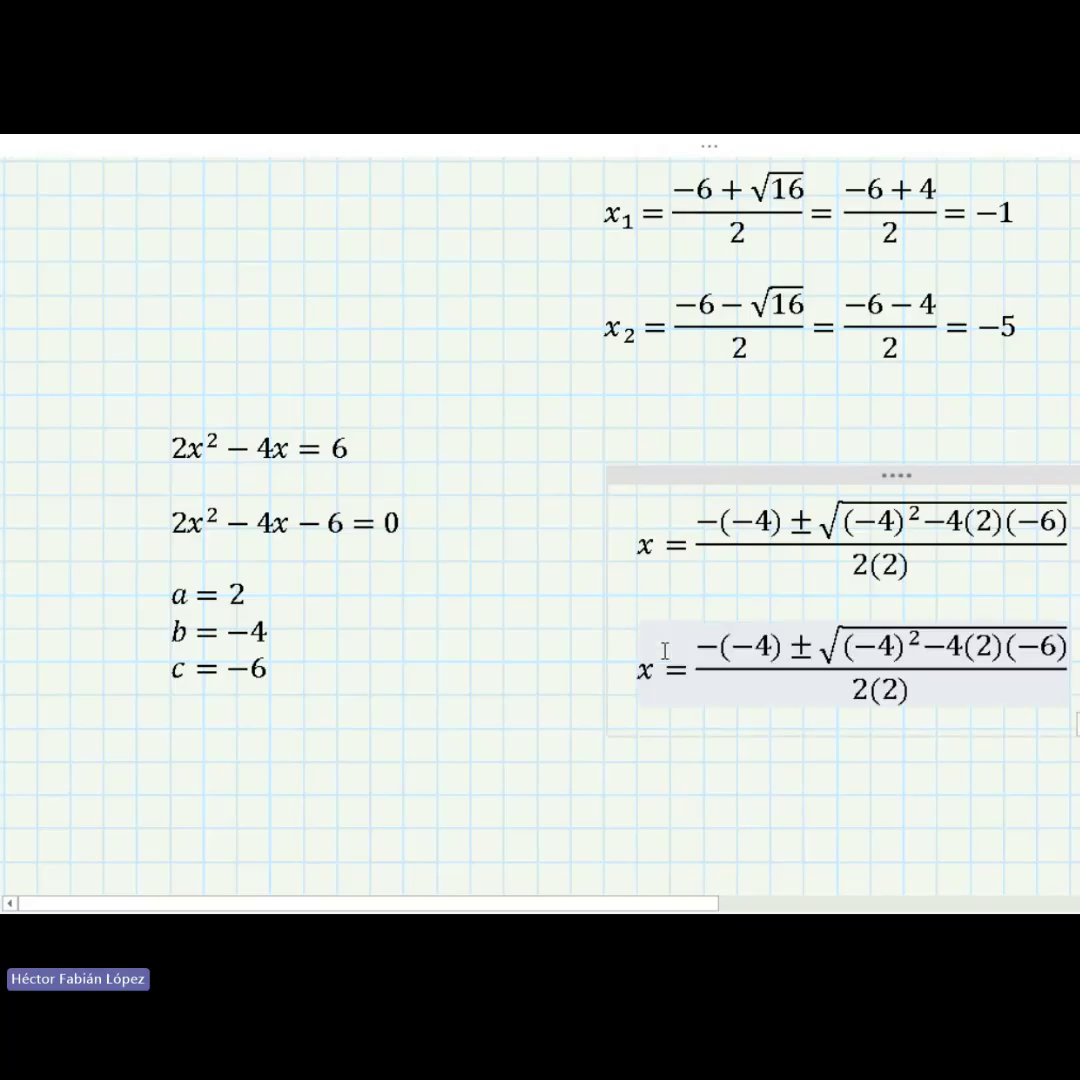
click(764, 648)
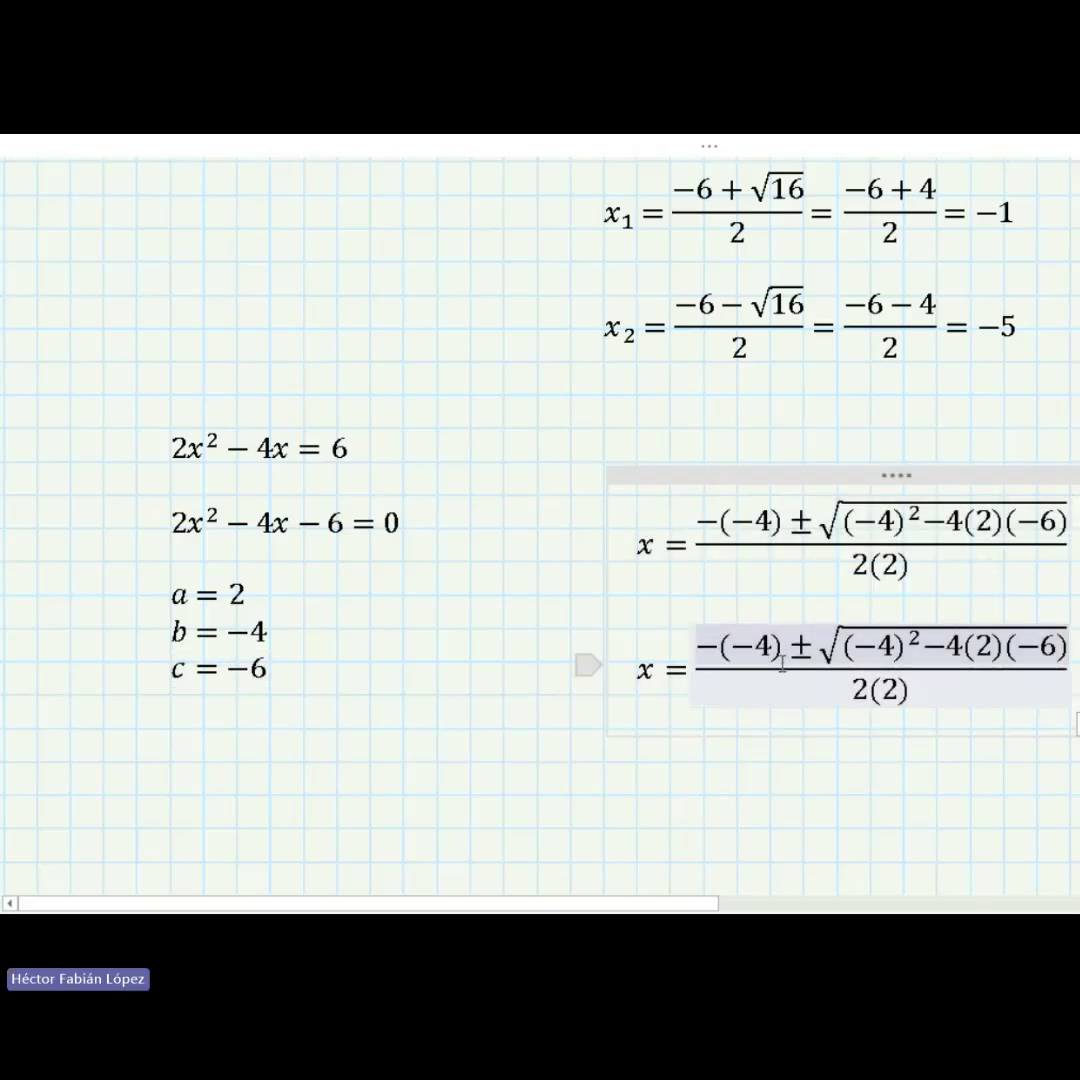
key(BackSpace)
key(BackSpace)
key(BackSpace)
key(BackSpace)
key(BackSpace)
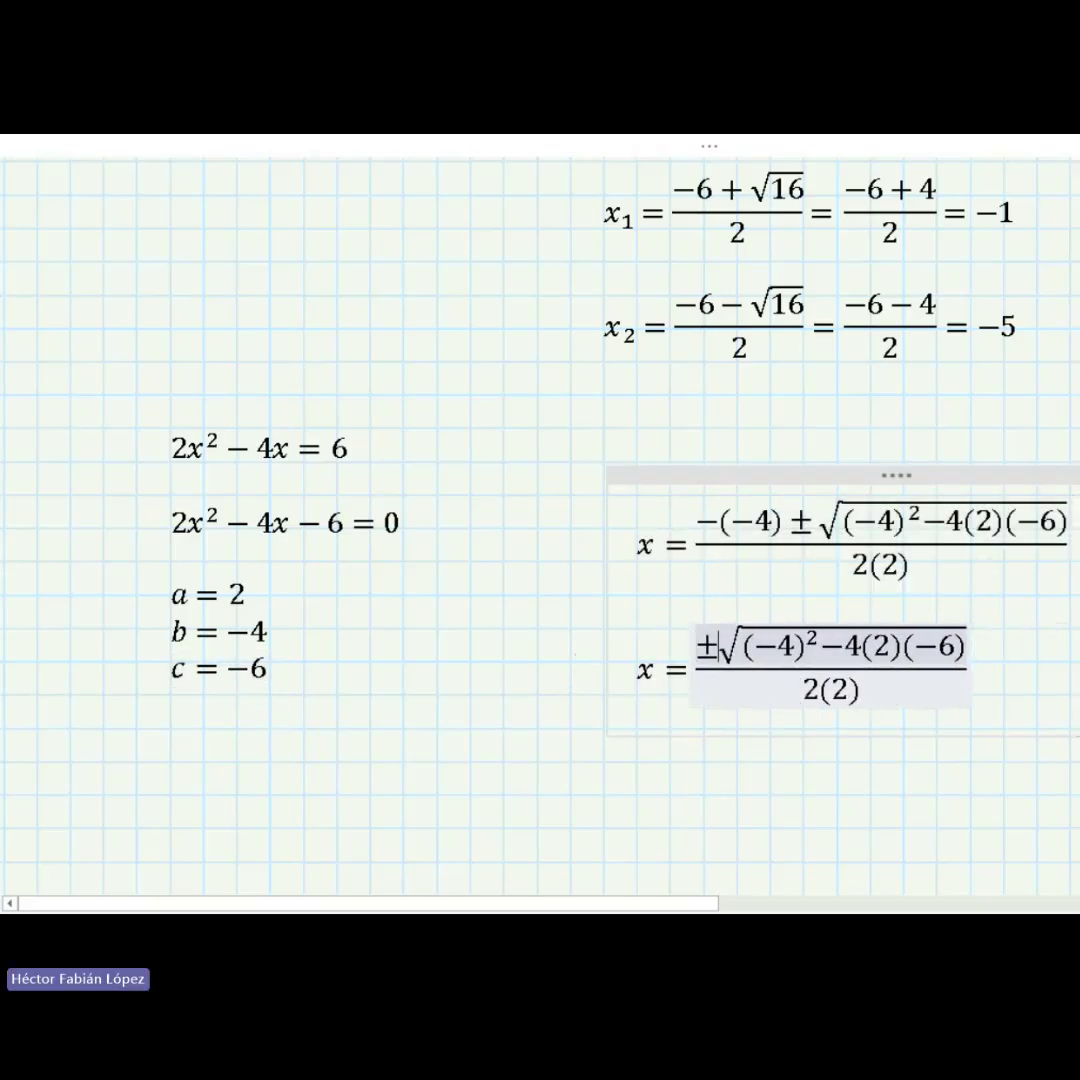
text(4)
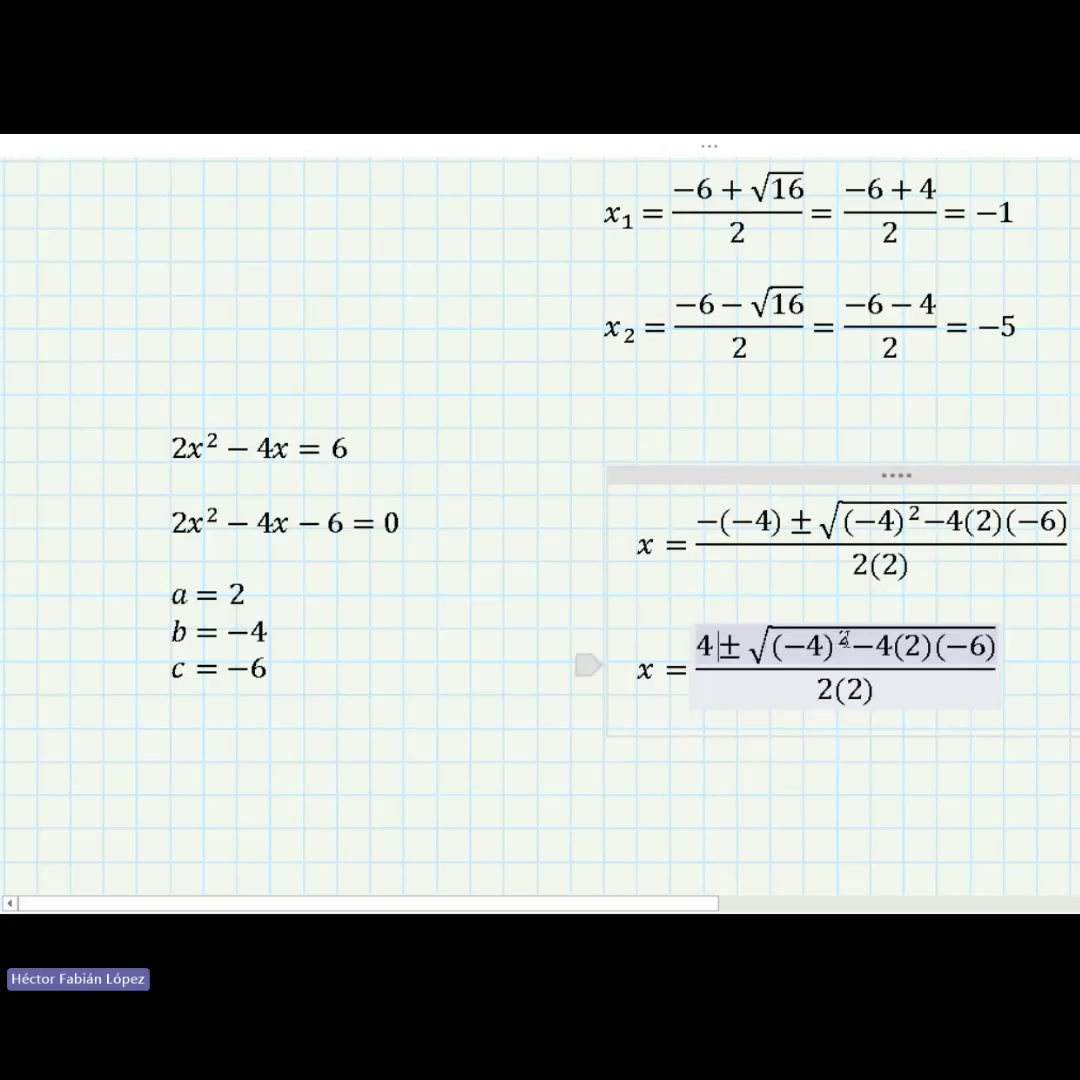
click(788, 652)
click(778, 650)
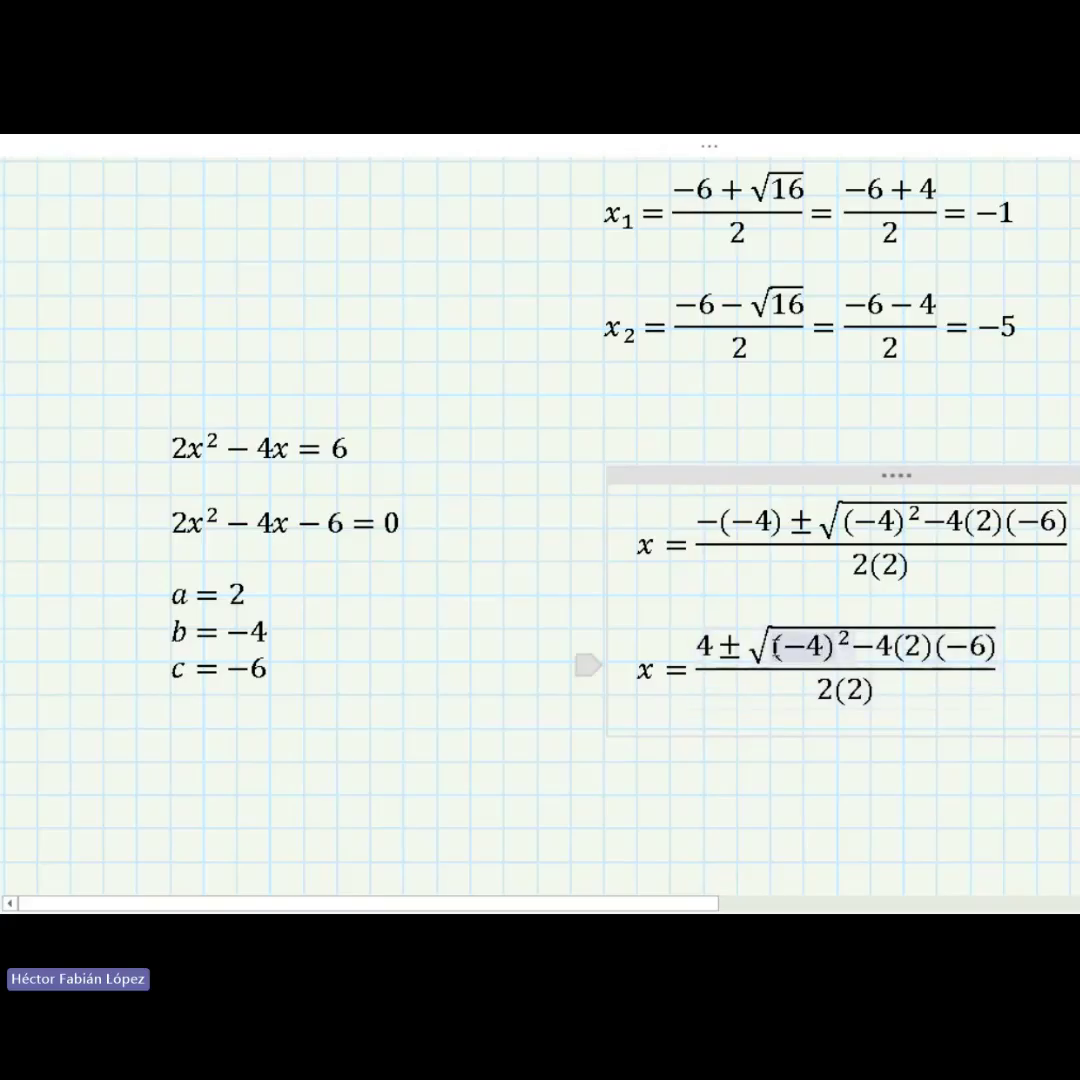
drag(778, 648, 851, 643)
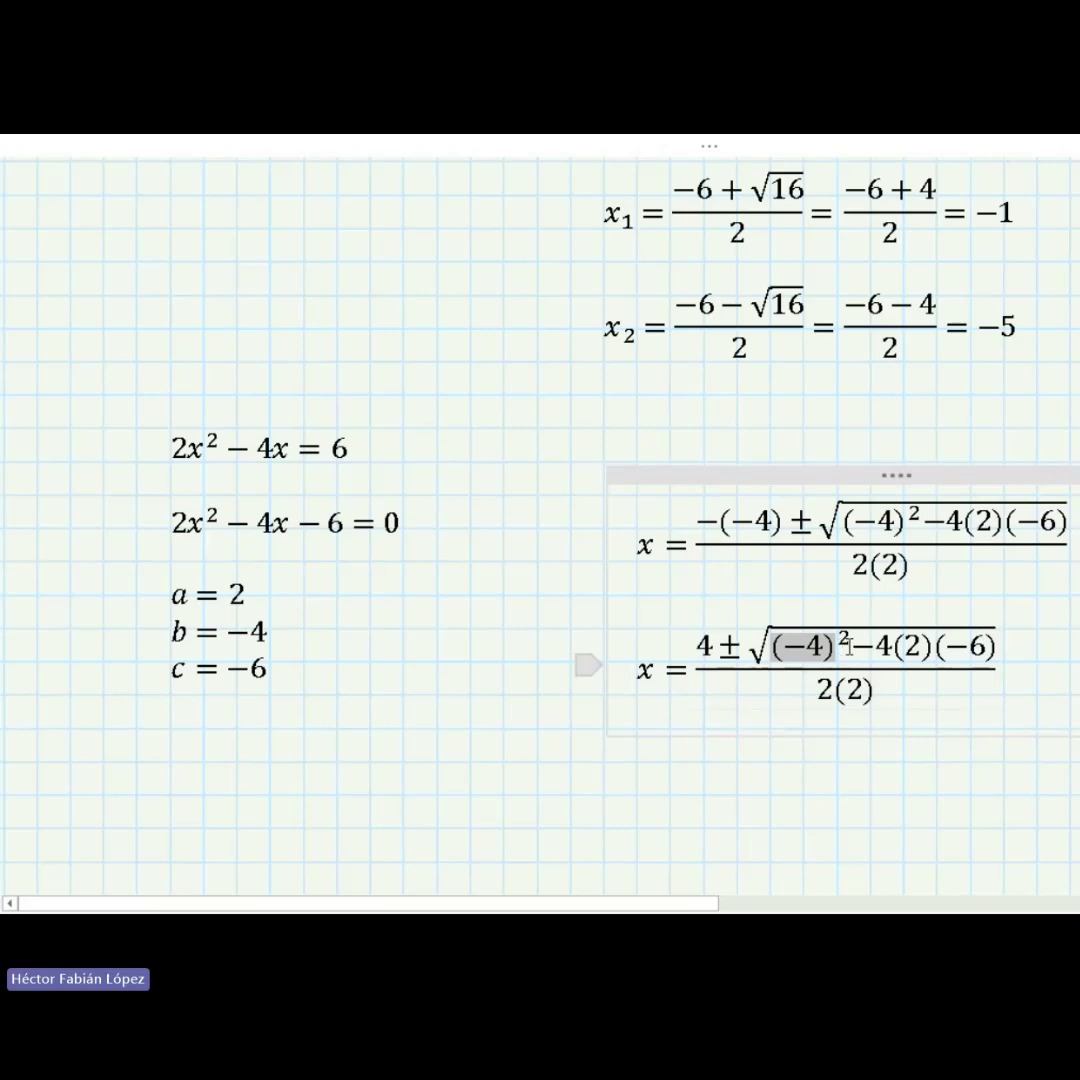
key(Delete)
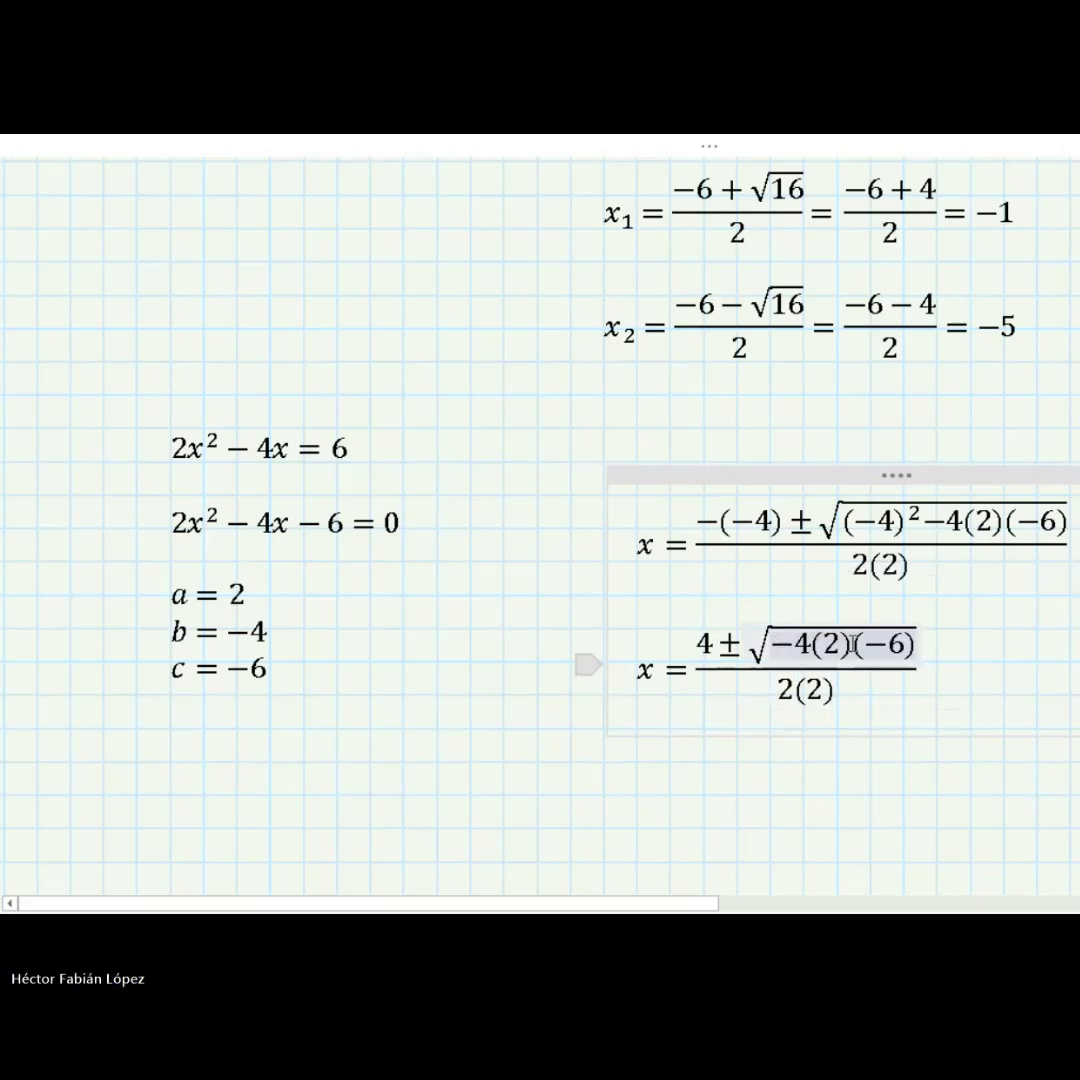
text(16)
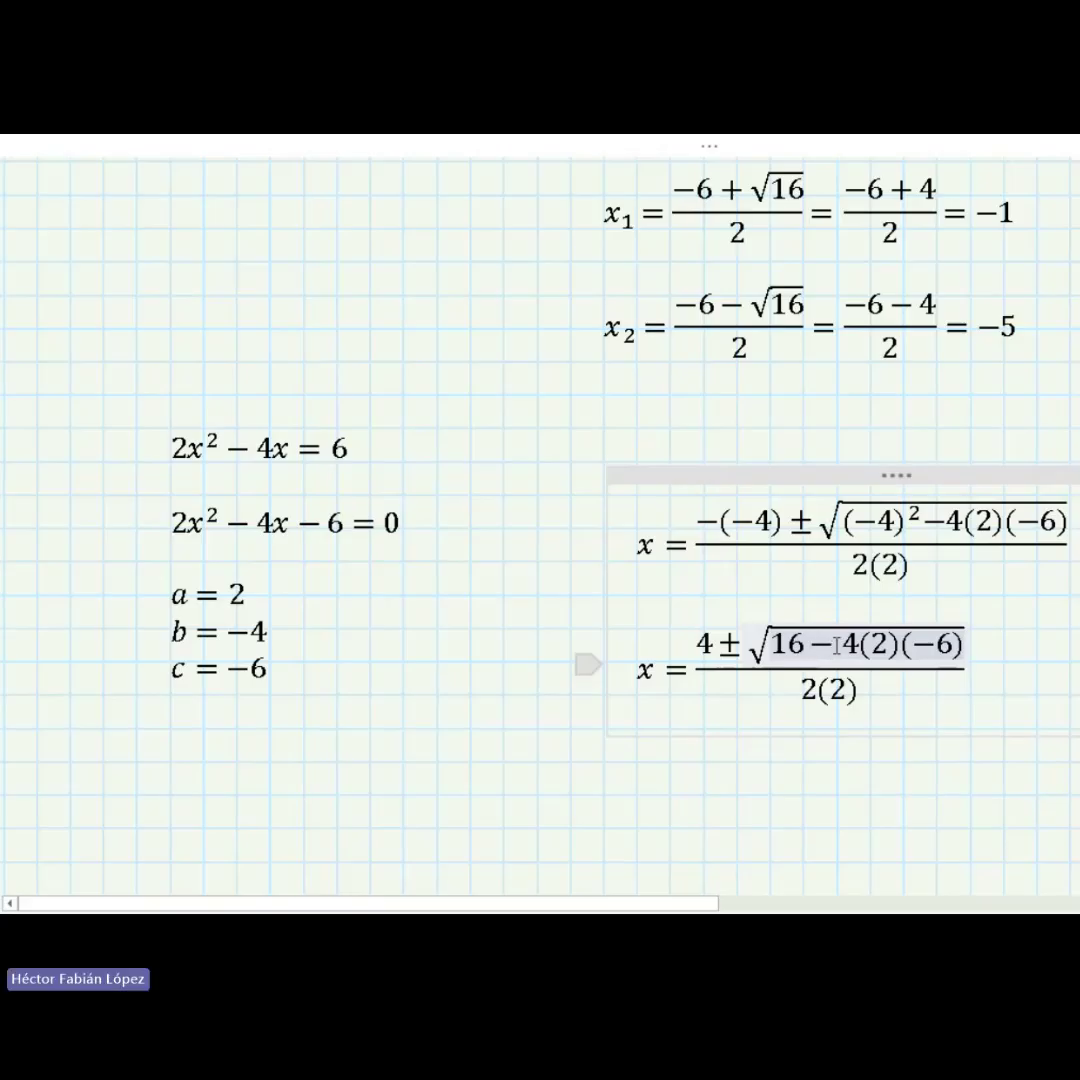
drag(816, 643, 963, 645)
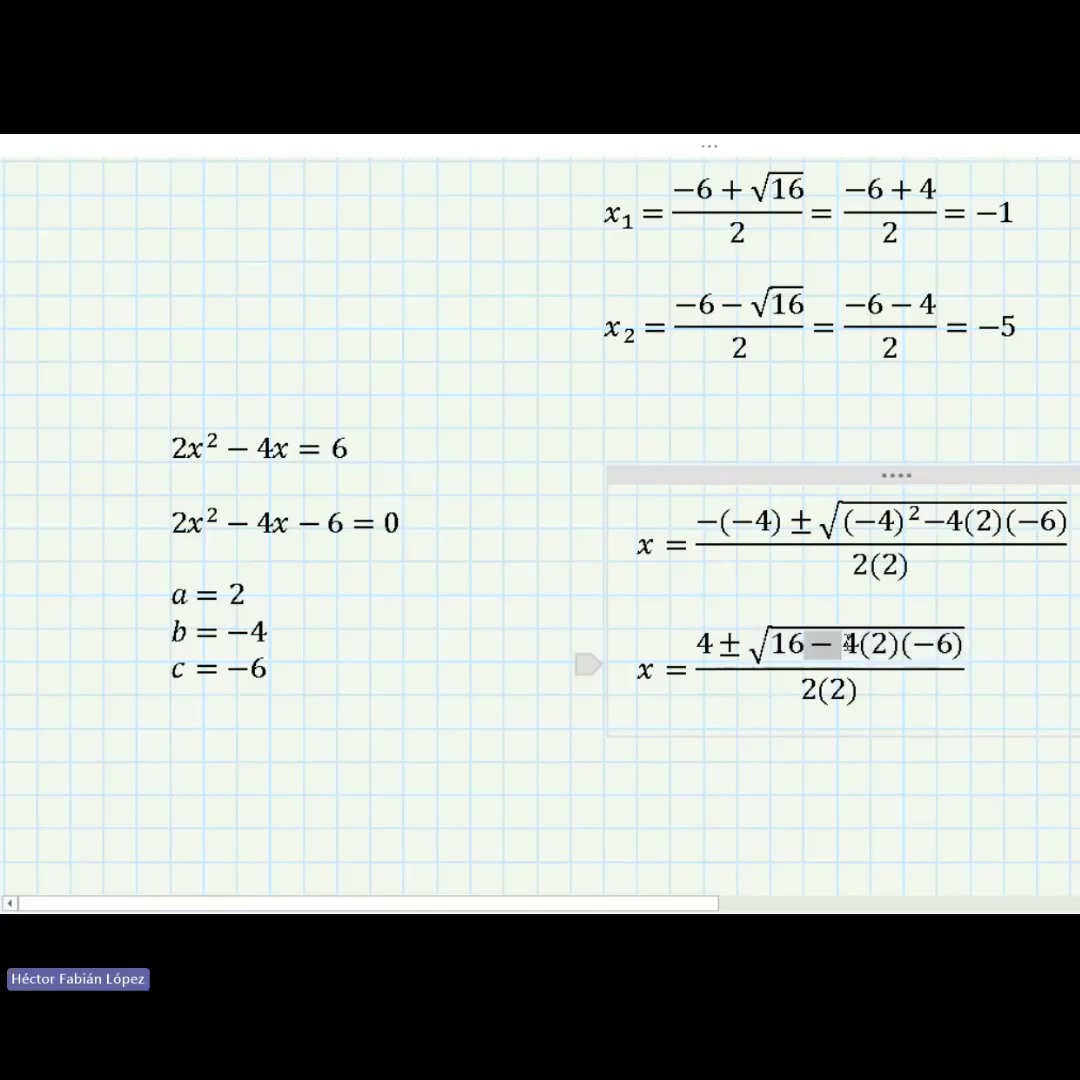